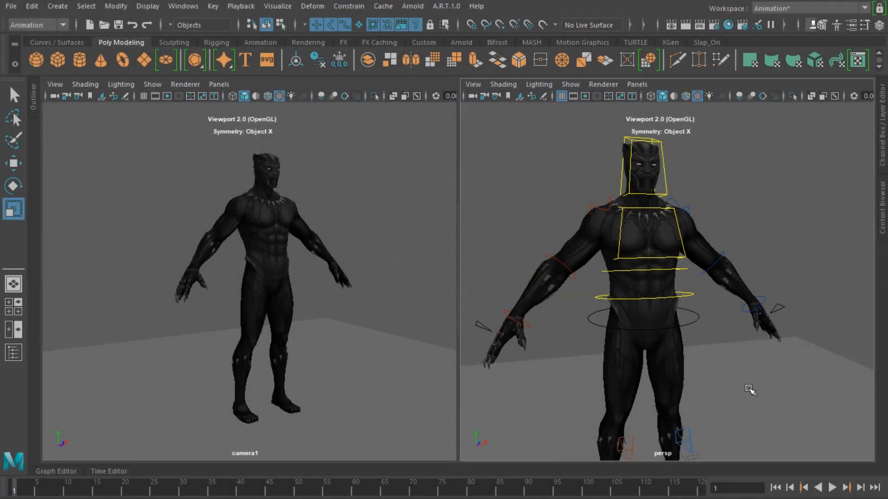
scroll(753, 323, down, 4)
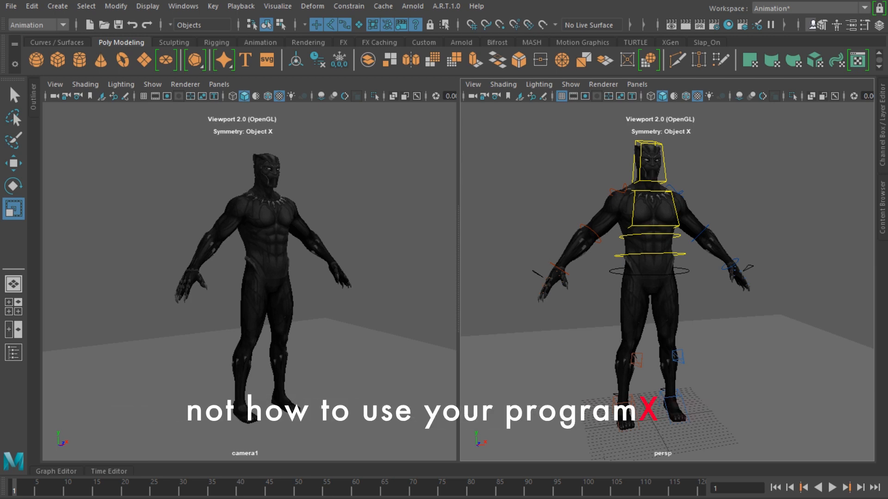
alt+drag(573, 372, 608, 364)
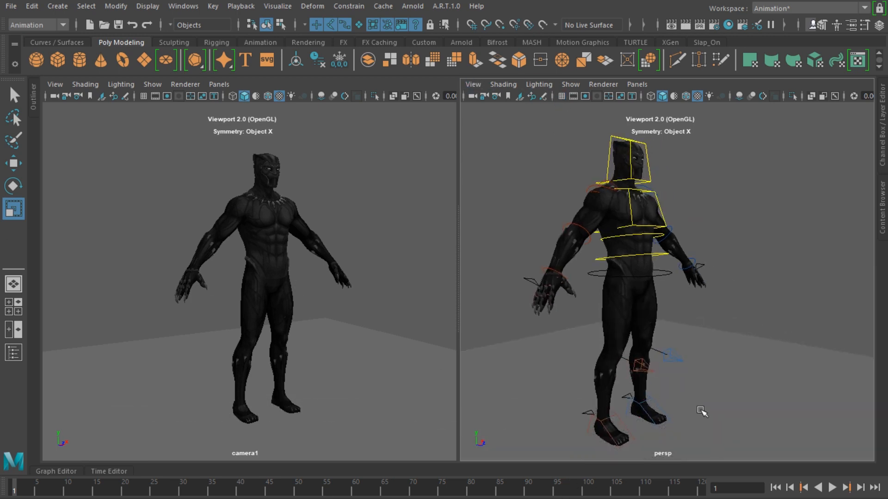
alt+drag(652, 279, 670, 284)
click(671, 274)
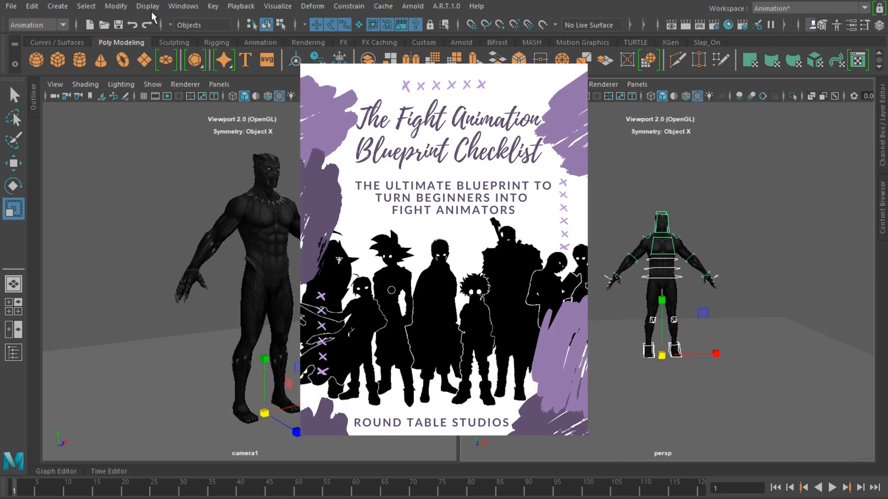
click(213, 6)
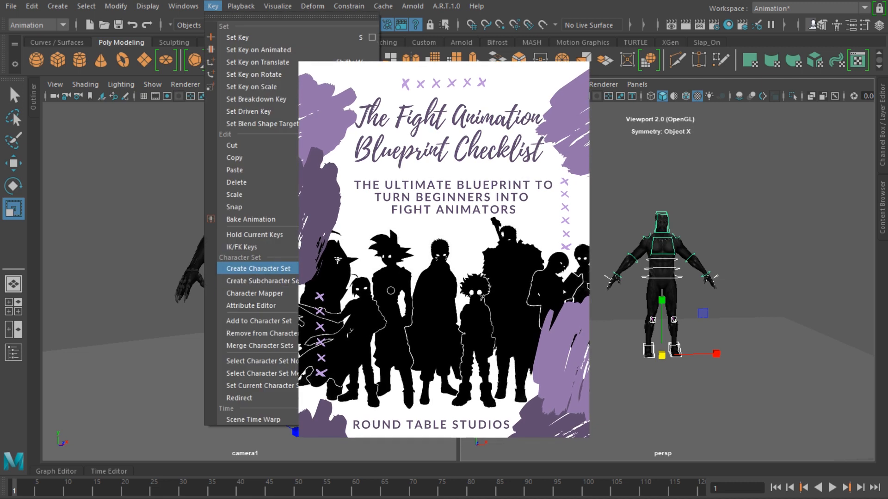
key(Escape)
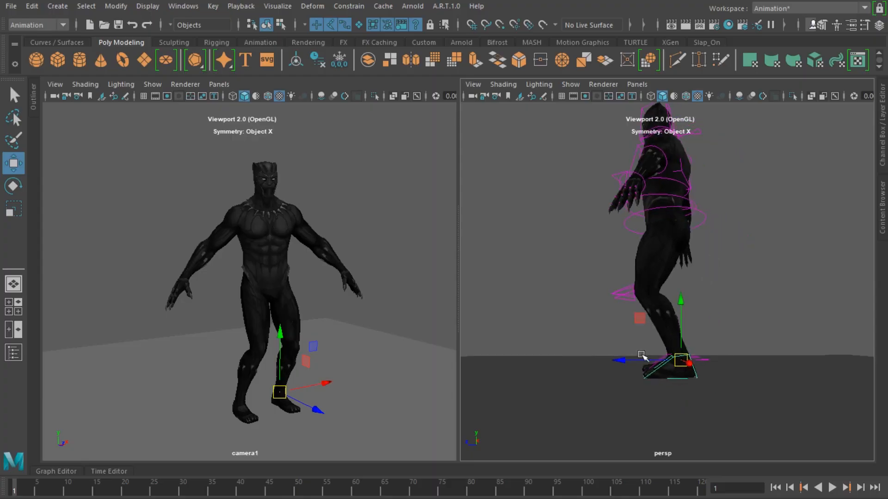
Move the left foot control outward to widen the stance and turn the right foot control.
drag(640, 359, 684, 343)
click(615, 353)
key(e)
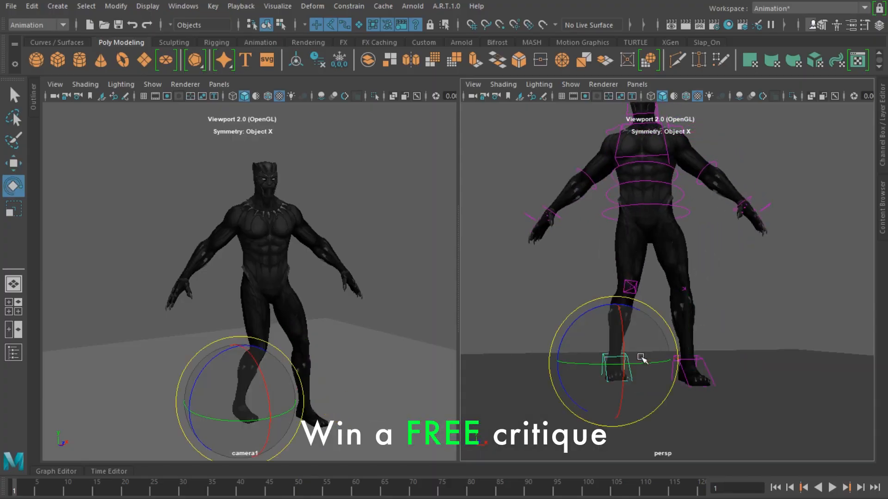
alt+drag(610, 360, 735, 307)
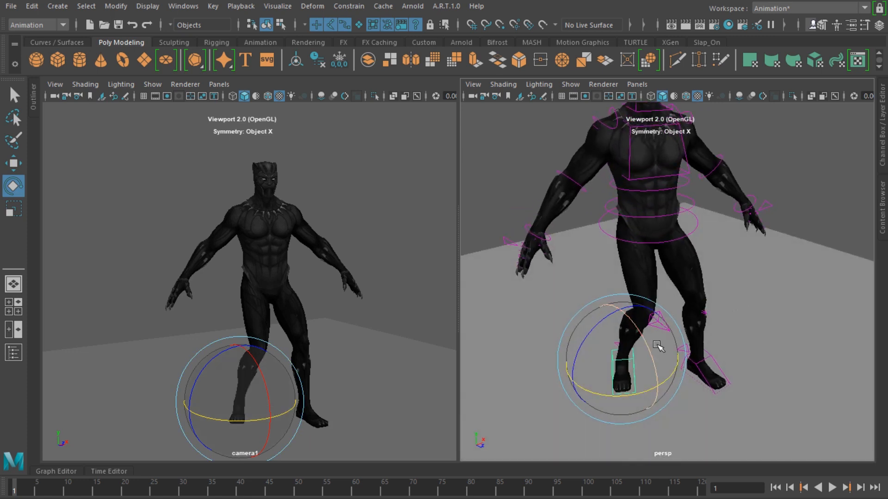
click(654, 286)
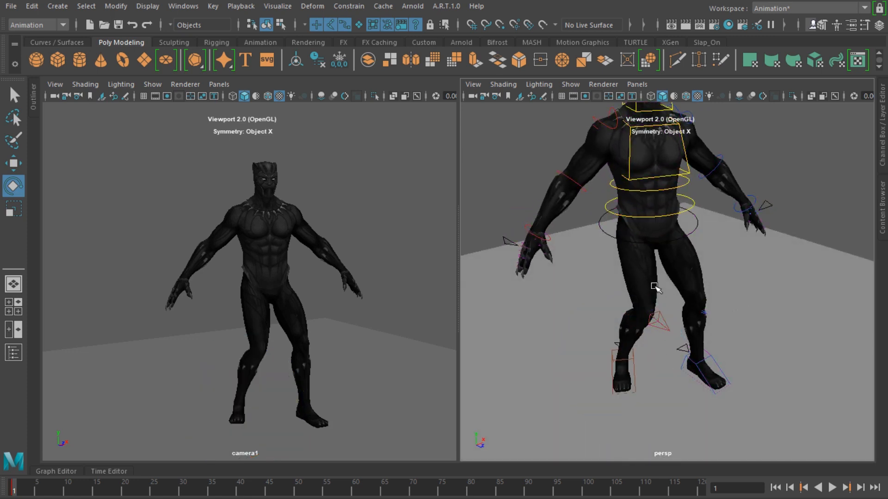
Move the right knee control outward so the bent knee no longer points inward.
key(w)
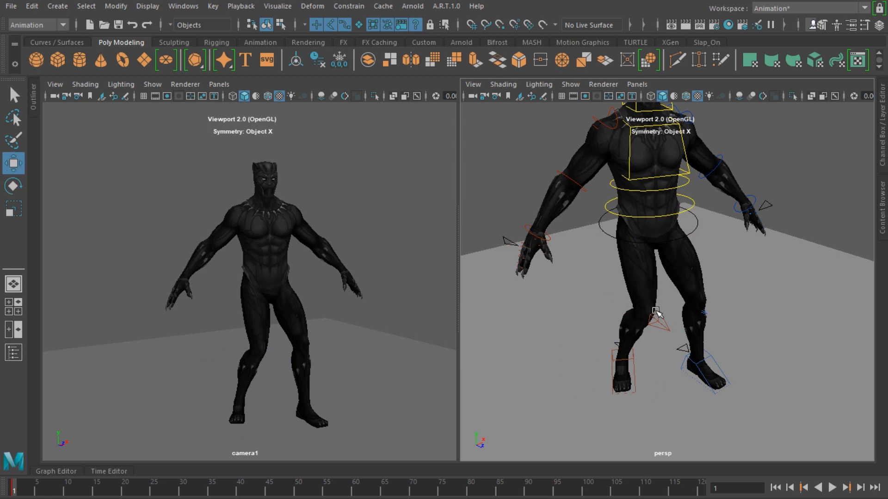
click(668, 331)
drag(655, 320, 620, 321)
Turn the right foot control outward and slide the foot farther away from the left foot.
alt+drag(572, 338, 664, 298)
click(670, 363)
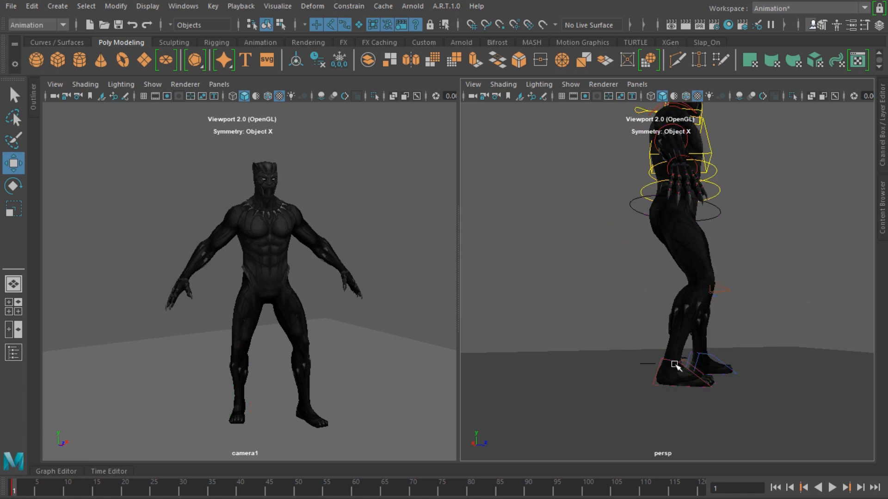
key(e)
click(682, 364)
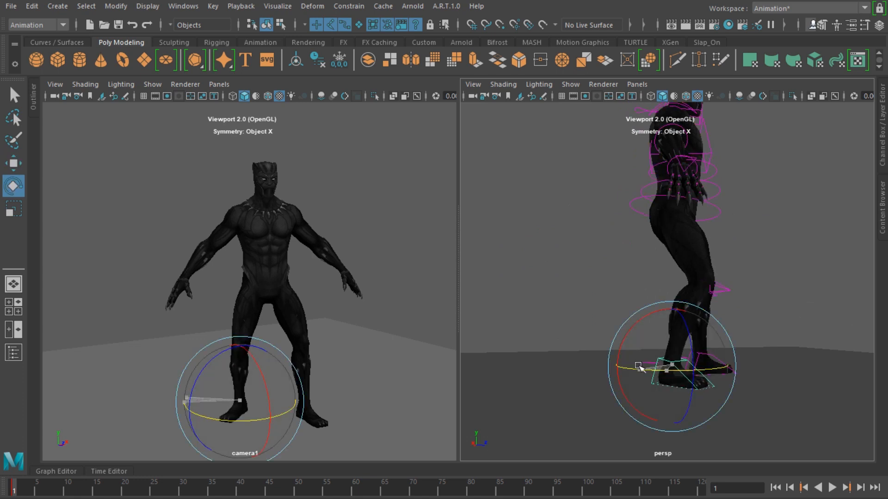
key(w)
drag(710, 366, 681, 367)
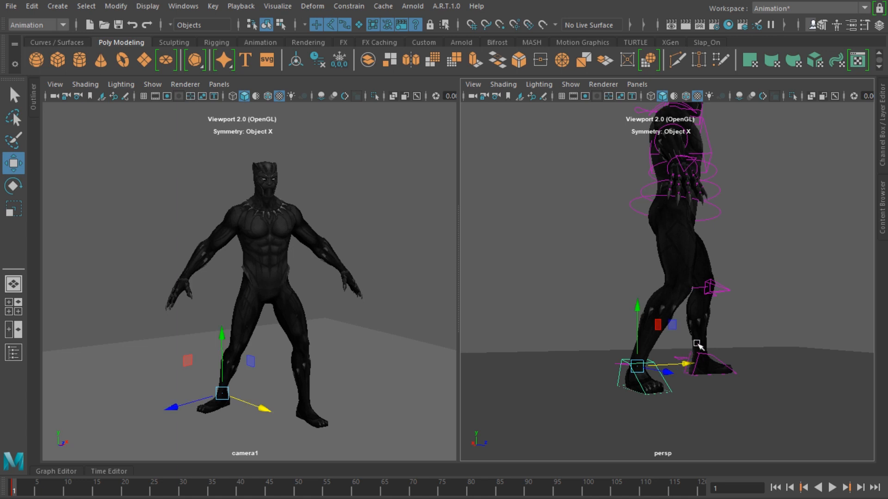
Rotate the main body control at the hips slightly and lower it into a crouch.
alt+drag(697, 344, 676, 241)
click(664, 214)
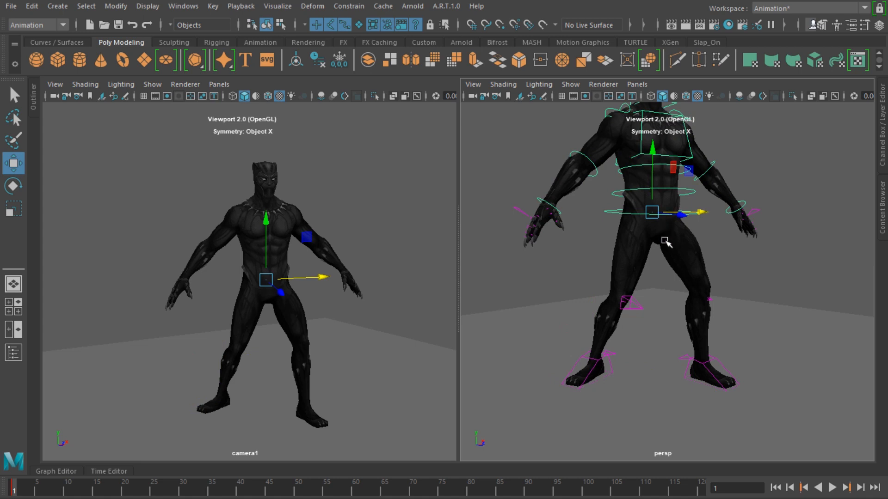
alt+drag(665, 240, 621, 230)
key(e)
alt+drag(666, 257, 615, 244)
key(w)
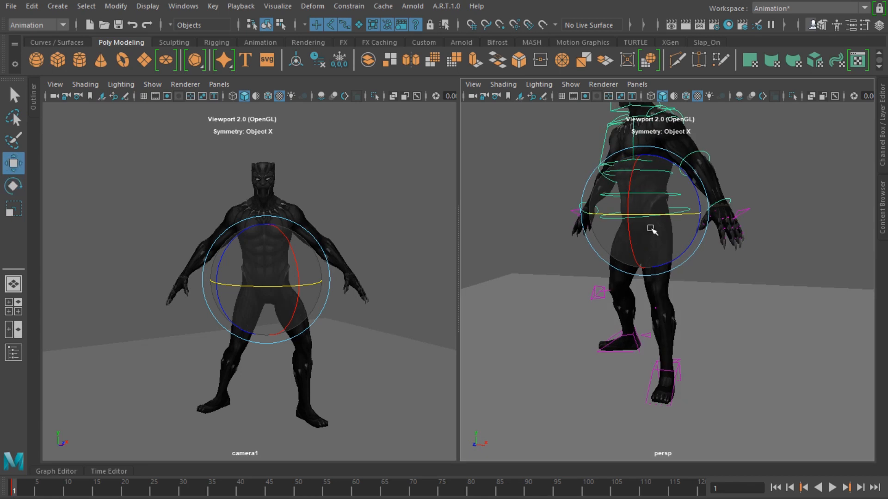
drag(646, 213, 668, 305)
Move the right knee control farther outward to line the knee up with the right foot.
click(633, 292)
click(598, 295)
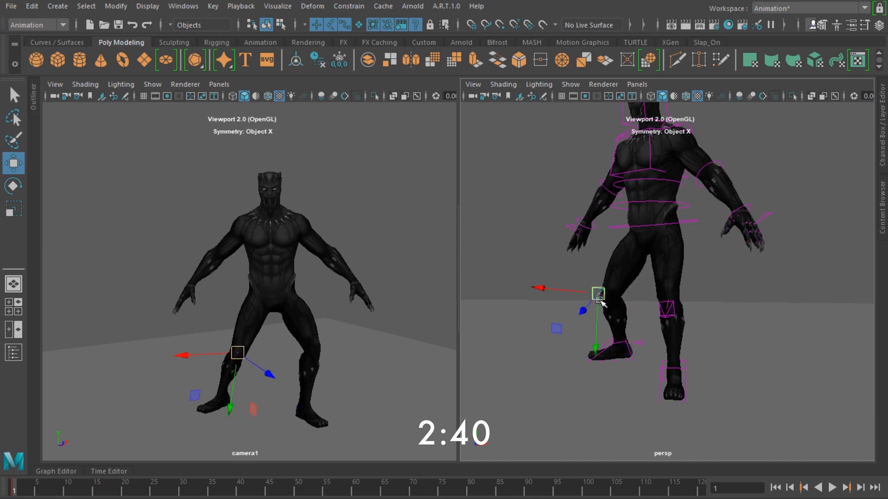
alt+drag(597, 303, 634, 295)
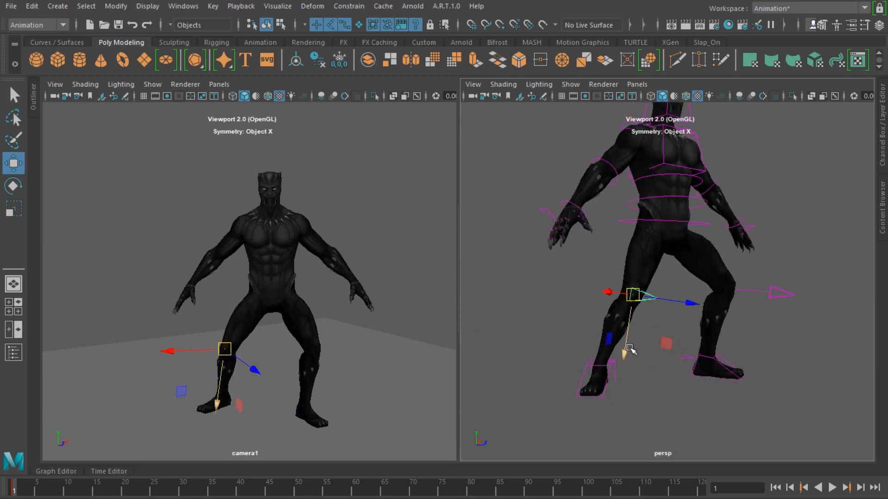
Adjust the right foot's rotation and turn the main body control toward the character's left.
click(613, 365)
key(e)
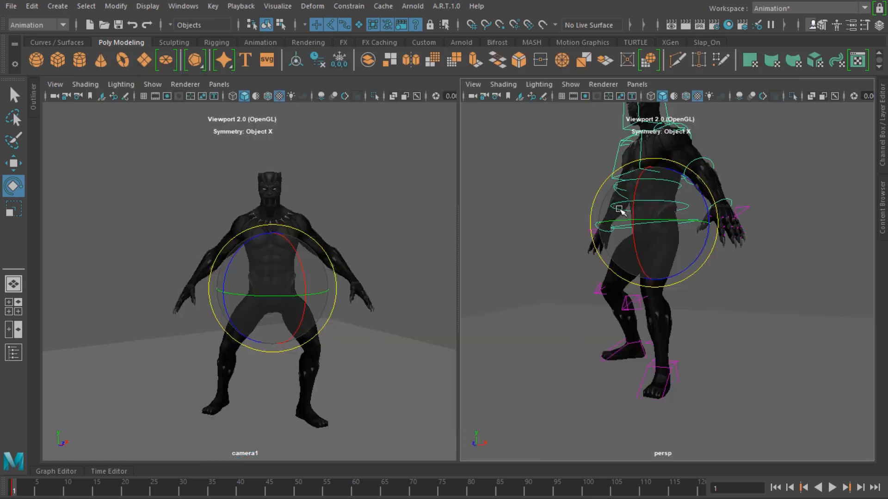
drag(622, 212, 683, 216)
click(626, 163)
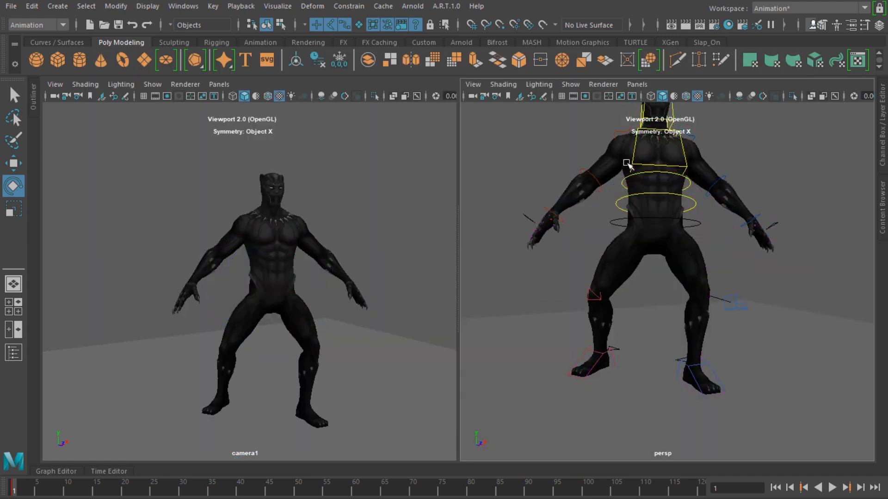
Rotate the spine controls to twist the upper torso toward the character's left.
alt+drag(643, 190, 667, 257)
click(714, 221)
click(769, 178)
click(687, 194)
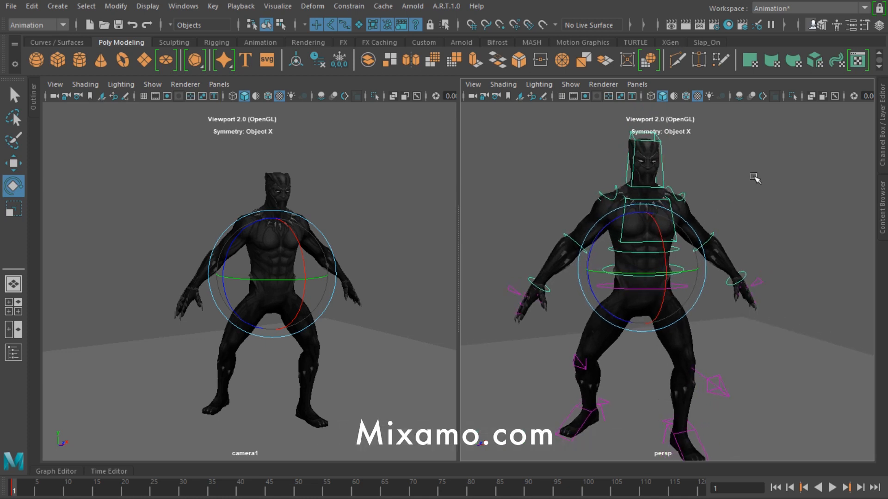
click(752, 175)
click(660, 254)
drag(640, 229, 590, 242)
Rotate the neck control so the head looks toward the character's left.
click(675, 174)
alt+drag(689, 197, 644, 350)
click(653, 189)
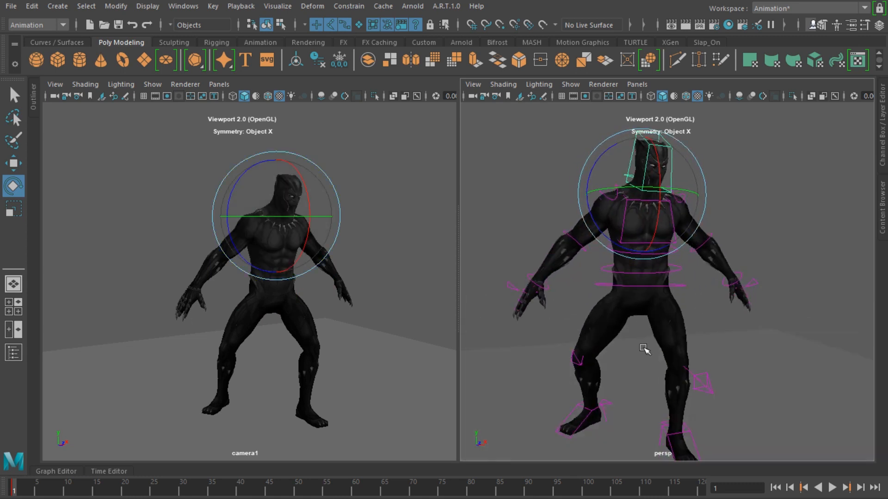
Reposition and tilt the main body control to shift the weight over the bent legs.
alt+middle_drag(644, 350, 596, 302)
alt+drag(596, 301, 612, 283)
click(565, 311)
click(564, 308)
click(561, 292)
key(w)
click(619, 187)
drag(620, 199, 611, 205)
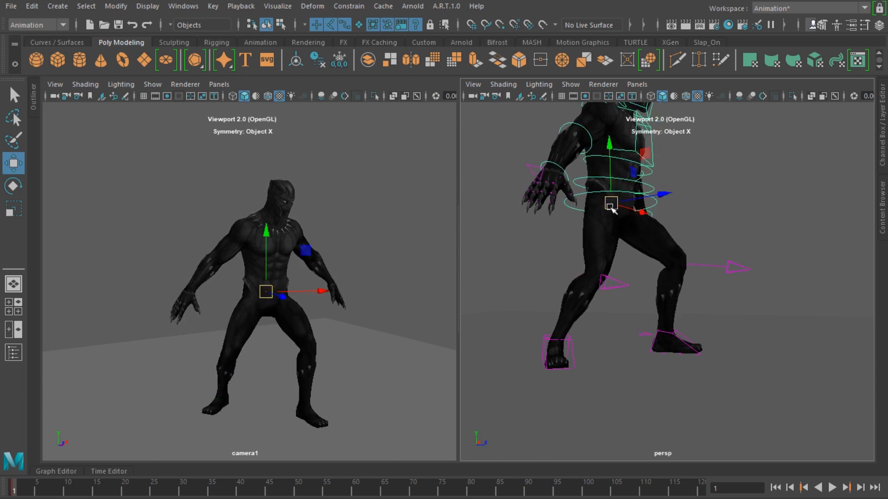
alt+drag(731, 236, 638, 277)
key(e)
key(w)
Rotate the right foot control so the toes point more forward and adjust the foot's placement on the ground.
click(569, 357)
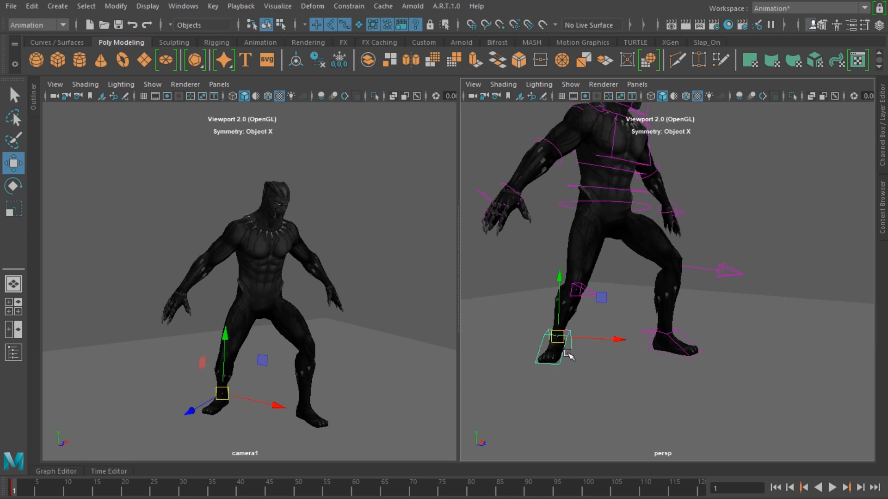
key(e)
drag(559, 348, 584, 347)
alt+drag(689, 279, 761, 273)
key(w)
alt+drag(628, 354, 602, 348)
key(ctrl+z)
alt+drag(664, 360, 613, 372)
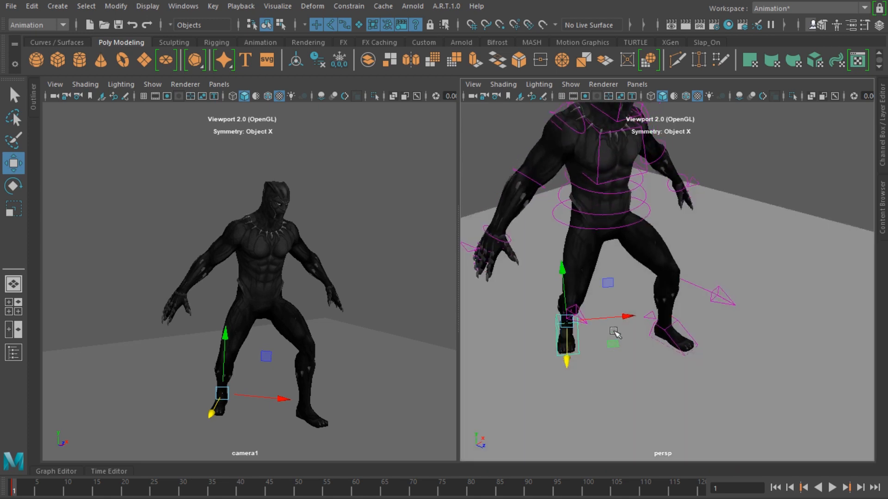
drag(629, 317, 620, 318)
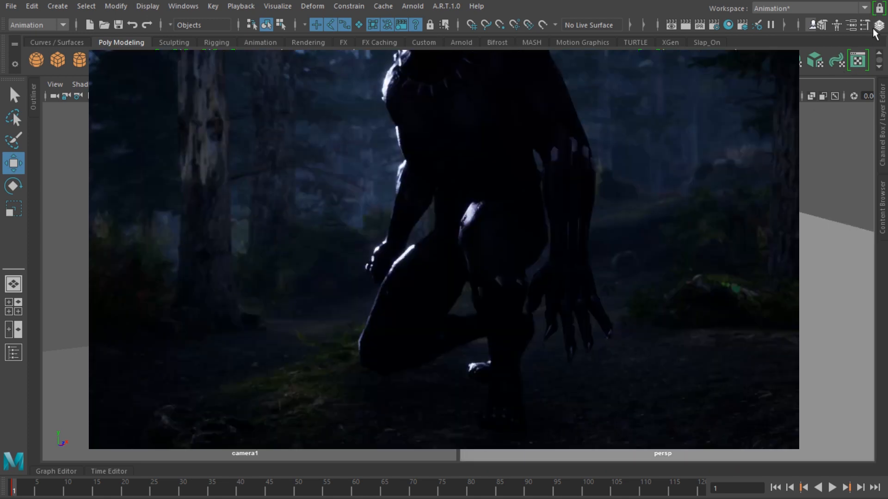
Set the right foot control's Foot Roll attribute to 5 and deselect the control.
click(879, 25)
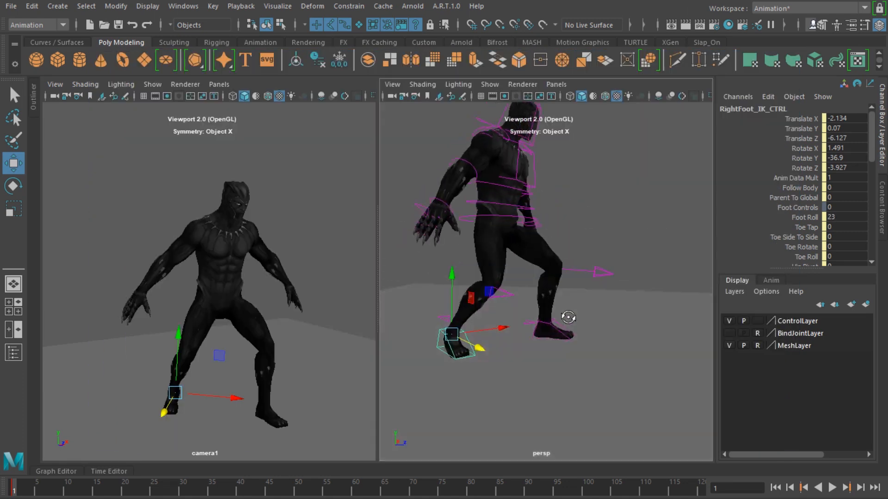
mouse_move(568, 317)
alt+mouse_down()
mouse_move(627, 307)
mouse_move(558, 308)
alt+mouse_up()
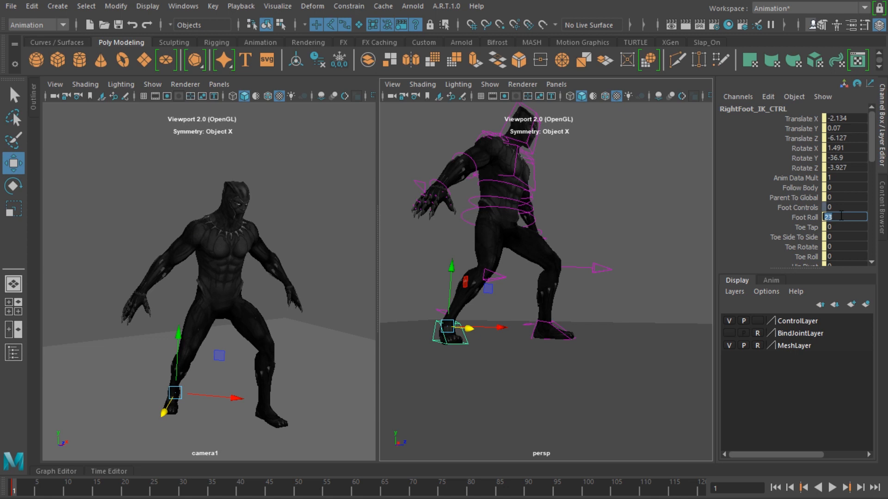
text(5)
alt+drag(461, 350, 590, 340)
click(659, 262)
Rotate the neck control to about X 3.2, Y 16.7 and Z -4.2 degrees.
alt+middle_drag(659, 261, 659, 329)
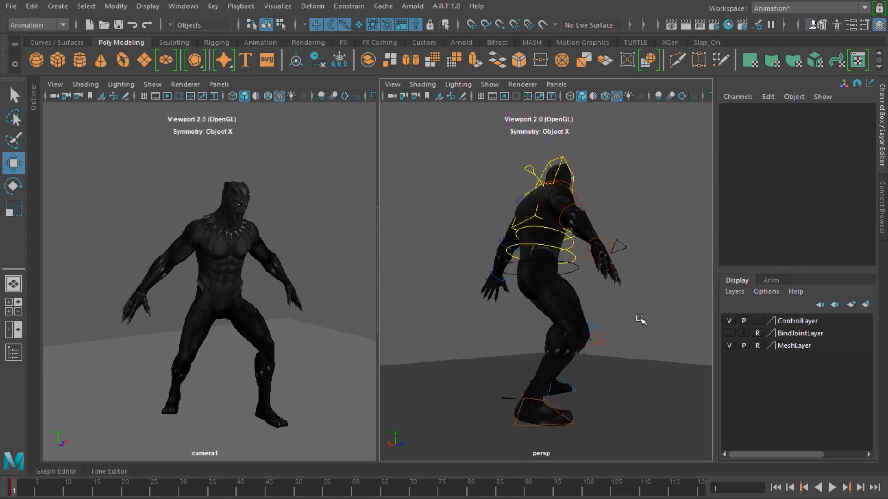
alt+drag(649, 303, 489, 307)
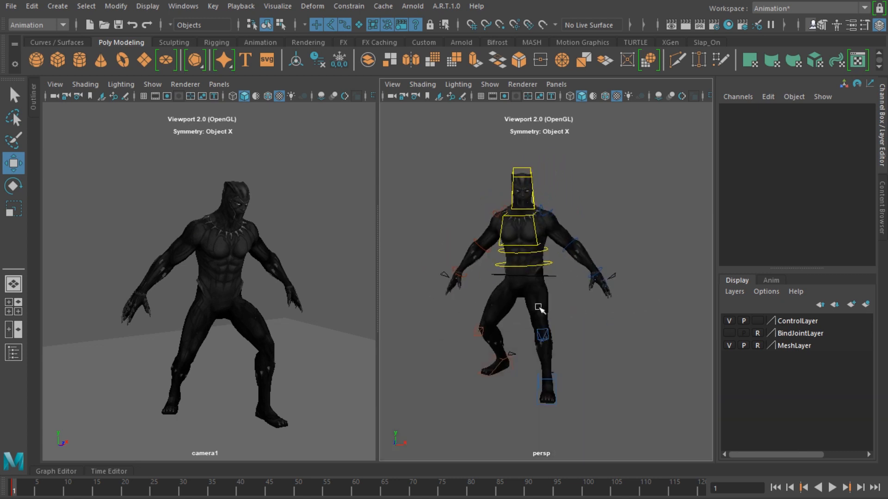
scroll(540, 308, up, 5)
alt+middle_drag(542, 308, 571, 387)
alt+middle_drag(563, 298, 563, 377)
alt+drag(525, 303, 594, 314)
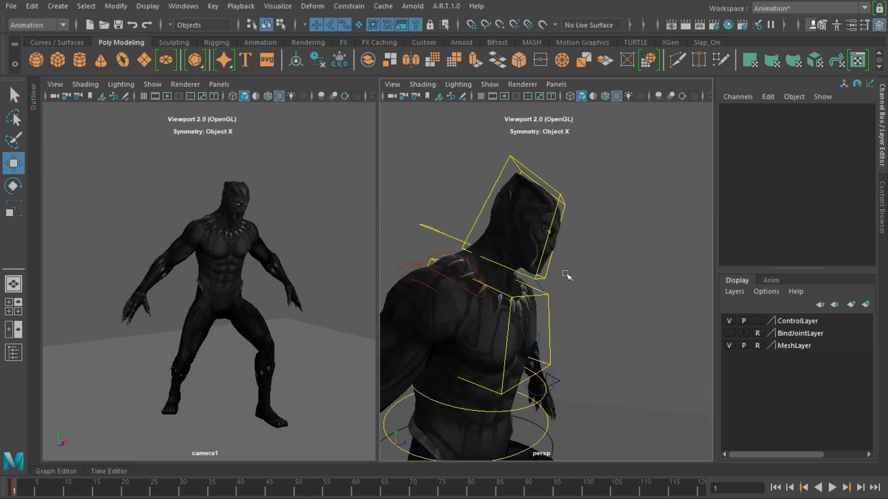
click(452, 235)
alt+drag(453, 237, 531, 237)
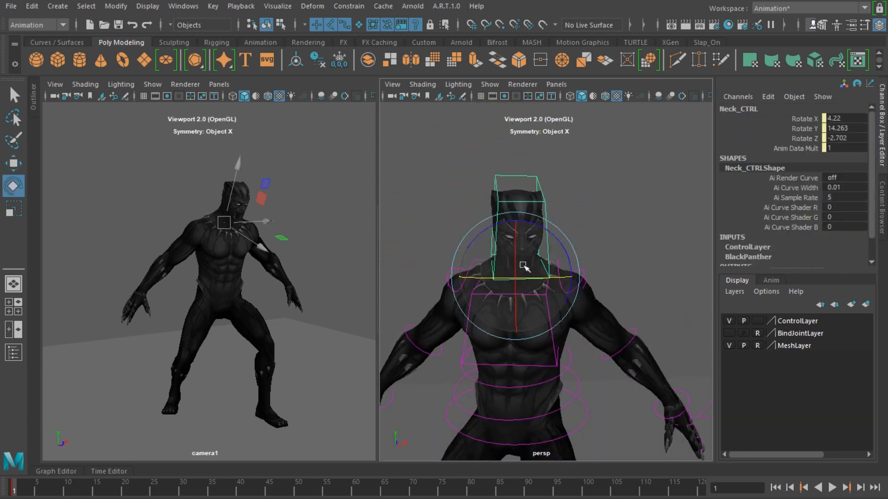
key(e)
alt+middle_drag(423, 264, 476, 220)
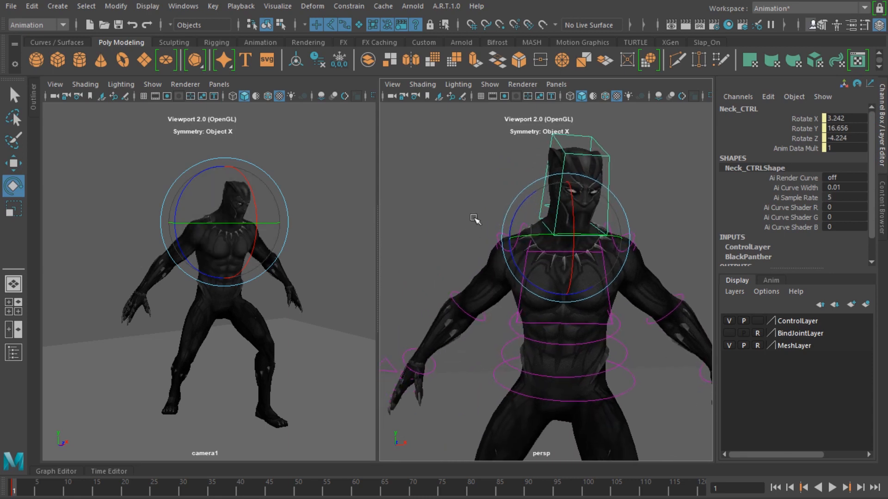
Rotate the right shoulder control to about X -16.7, Y -12.1 and Z 3.2 degrees, raising the arm.
click(476, 219)
click(510, 246)
drag(527, 249, 502, 236)
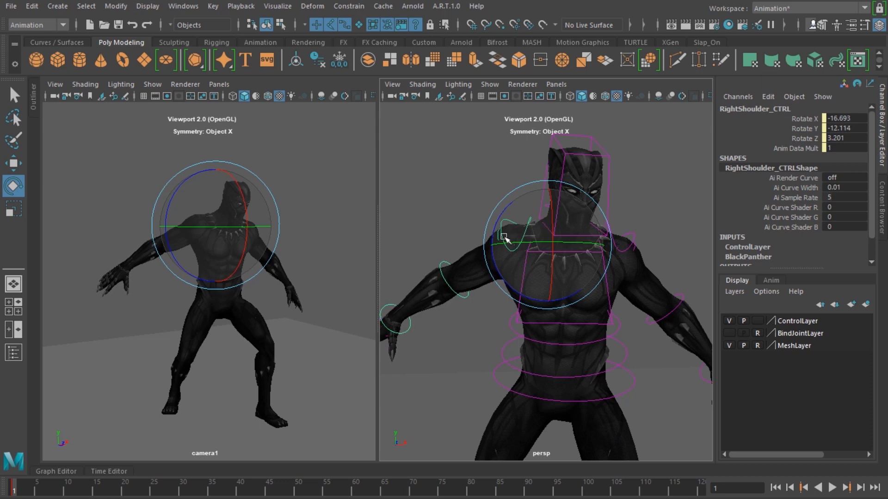
Curl the right hand into a fist with Index, Middle, Ring and Pinky Curl at 10 and Thumb Curl at -5.
alt+middle_drag(409, 298, 473, 293)
click(422, 311)
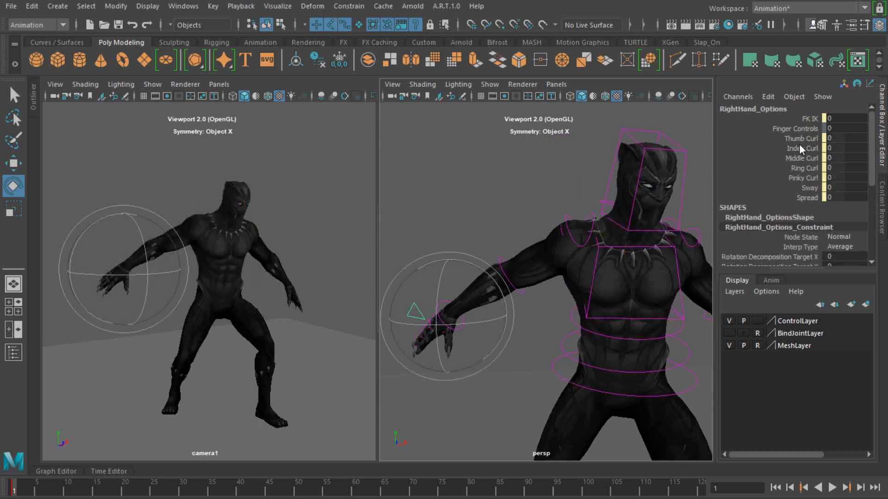
drag(799, 146, 800, 178)
middle_drag(613, 189, 863, 143)
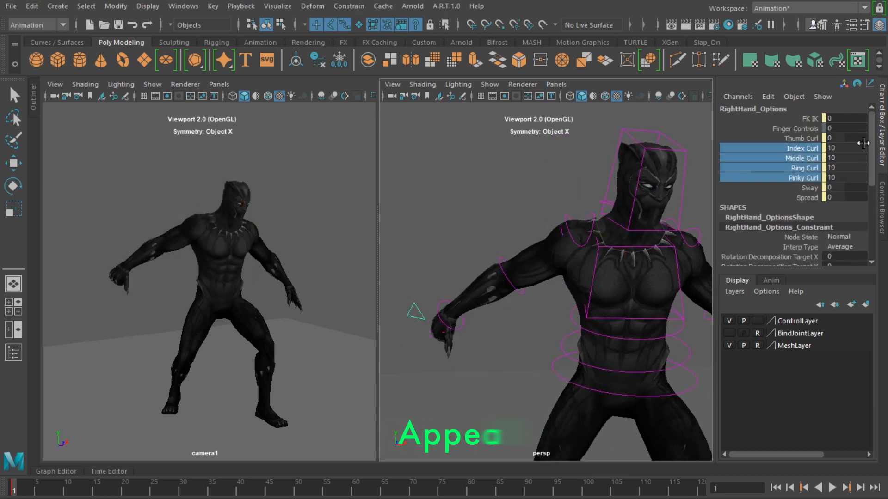
click(807, 138)
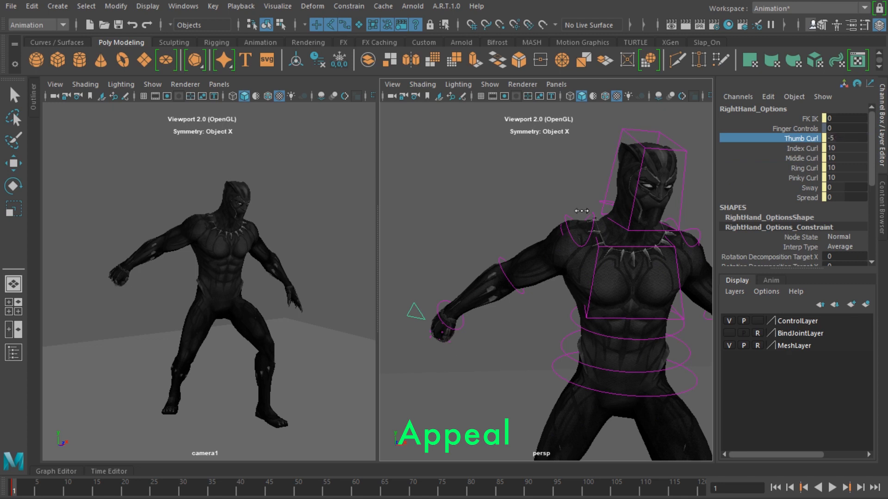
Set the right hand's Thumb Curl to about -4.3 and rotate the right shoulder control to swing the arm outward.
middle_drag(581, 211, 585, 209)
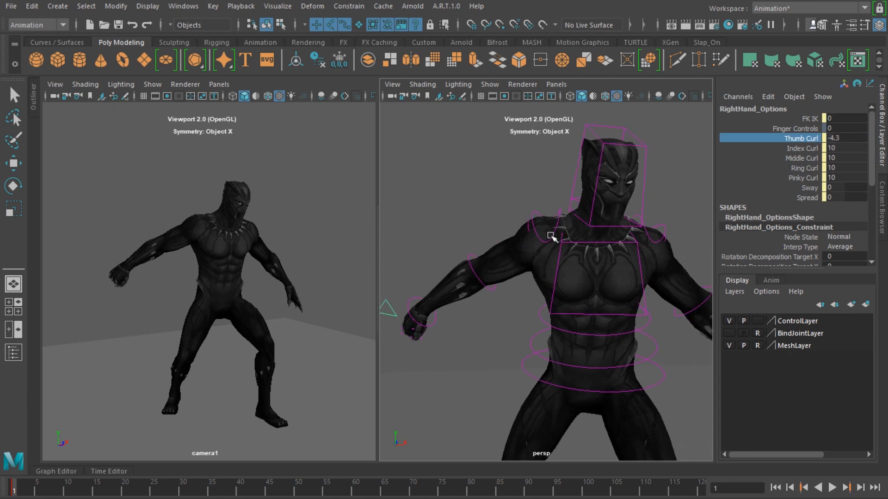
click(550, 238)
key(e)
drag(593, 207, 551, 206)
click(483, 264)
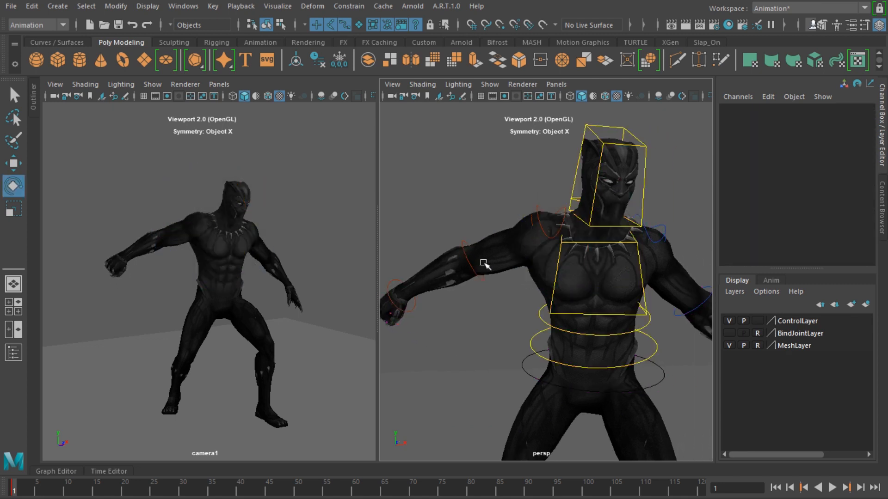
Bend the right forearm control inward so the fist comes in front of the body.
click(478, 278)
mouse_move(484, 282)
mouse_down()
mouse_move(506, 245)
mouse_move(495, 285)
mouse_up()
click(531, 282)
alt+middle_drag(536, 229, 493, 192)
Rotate the right upper arm FK control to lift the fist into a guard position near the face.
click(494, 189)
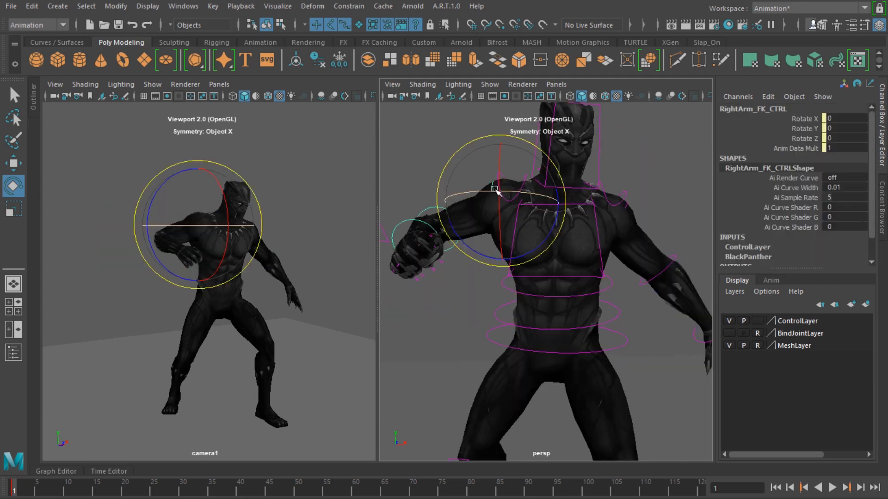
drag(495, 191, 518, 193)
click(476, 210)
click(472, 209)
alt+drag(474, 211, 485, 240)
click(467, 160)
drag(434, 195, 451, 197)
Rotate the root control to about X 0.3, Y -27.4 and Z -1.9 degrees, turning the hips.
alt+drag(527, 231, 535, 197)
alt+right_drag(555, 216, 529, 216)
click(502, 278)
click(573, 325)
drag(566, 325, 582, 325)
alt+middle_drag(585, 422, 585, 357)
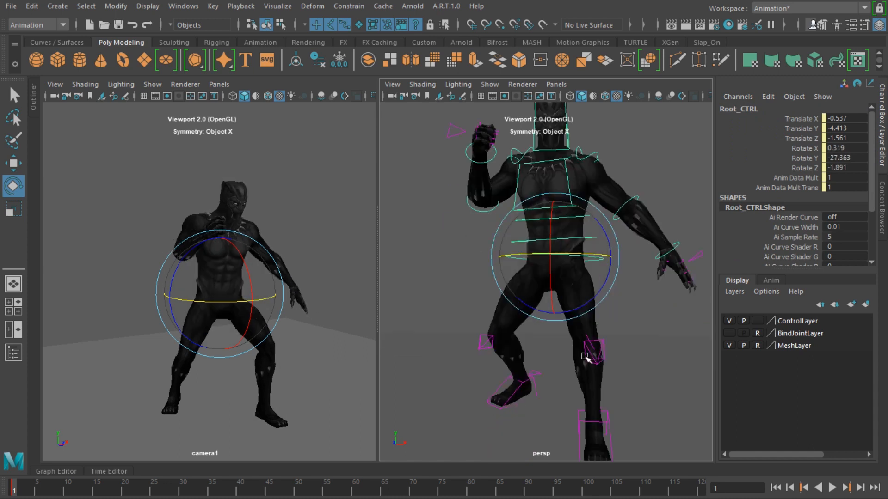
alt+drag(585, 357, 573, 333)
Rotate the spine control to about X 12.6, Y 12.0 and Z 4.4 degrees, twisting the torso.
click(597, 412)
key(w)
click(563, 260)
key(e)
drag(531, 257, 580, 256)
click(527, 242)
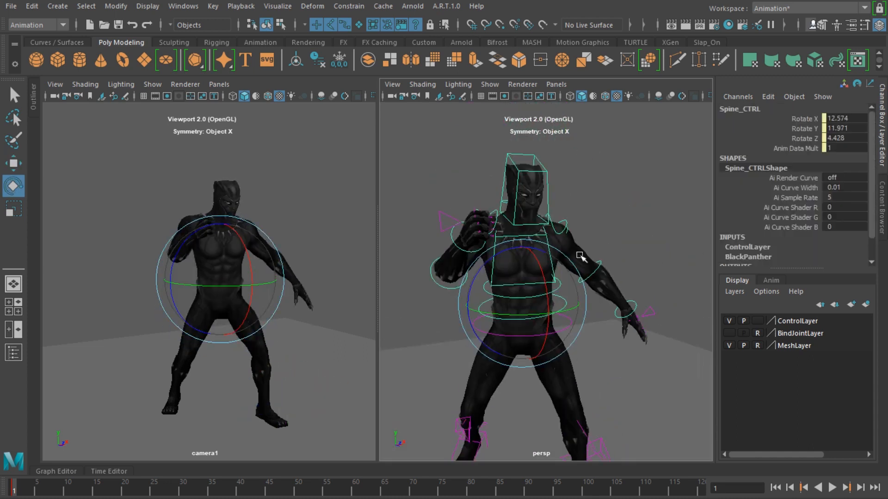
Refine the raised right arm, rotating the right forearm control to about X -9.5, Y 13.6 and Z -122.9 degrees.
click(494, 215)
drag(500, 199, 507, 212)
alt+drag(546, 244, 513, 245)
click(439, 277)
drag(441, 284, 451, 282)
alt+drag(456, 232, 489, 230)
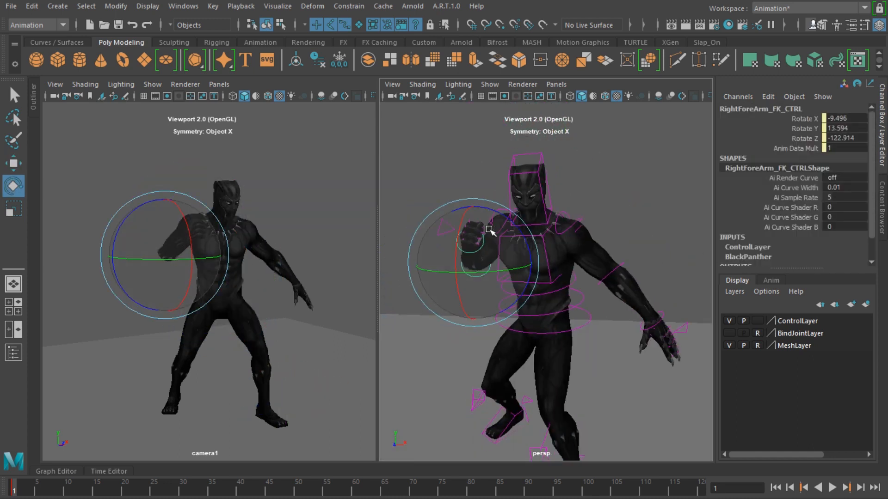
Curl the left hand into a fist with Index, Middle, Ring and Pinky Curl at 10 and Thumb Curl at about 5.2.
click(546, 185)
click(571, 216)
alt+drag(625, 259, 597, 262)
click(650, 302)
drag(802, 148, 802, 178)
middle_drag(615, 208, 671, 208)
click(801, 139)
middle_drag(633, 204, 660, 204)
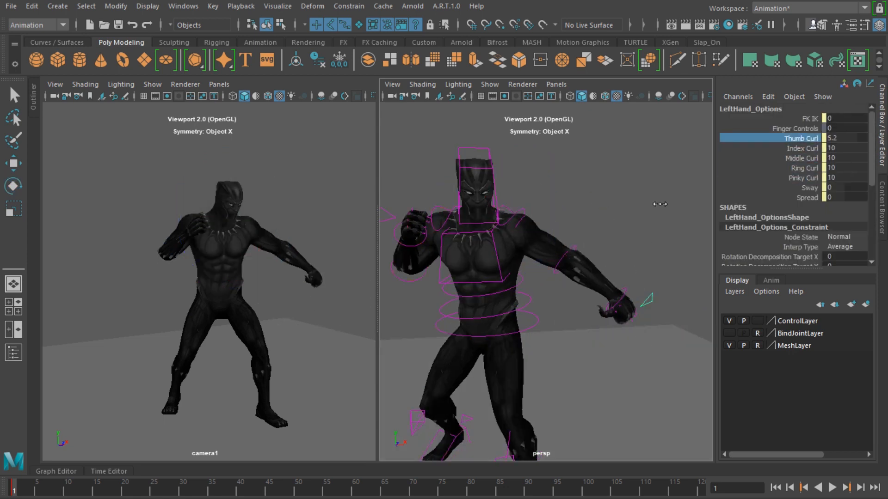
Bend the left arm in front of the chest and rotate the left shoulder control forward.
click(518, 216)
key(e)
drag(532, 249, 568, 262)
click(564, 260)
click(577, 276)
click(523, 212)
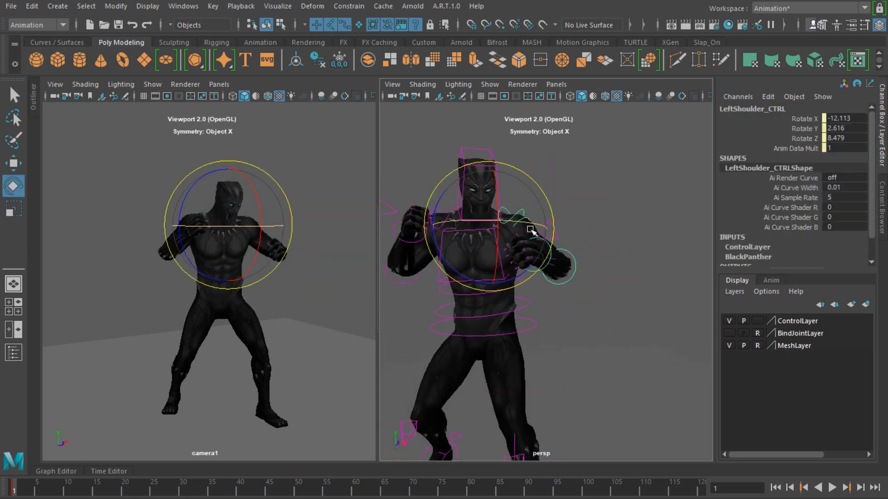
click(519, 223)
drag(531, 230, 504, 236)
Rotate the left arm controls to raise the left fist into a guard beside the face.
alt+drag(491, 250, 269, 260)
click(559, 260)
alt+drag(578, 240, 647, 280)
click(532, 262)
drag(565, 281, 600, 331)
click(607, 274)
Rotate the neck control to about X 4.4, Y 21.5 and Z -6.4 degrees and deselect it.
alt+drag(527, 287, 502, 283)
drag(506, 280, 551, 292)
click(531, 278)
alt+drag(587, 269, 740, 266)
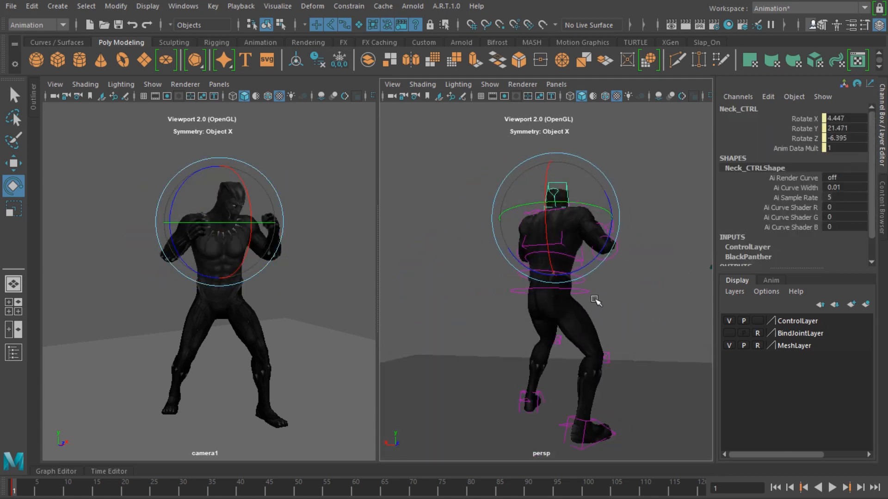
click(595, 301)
alt+drag(648, 301, 416, 296)
click(538, 296)
Hide the Channel Box to give the two viewports more room.
click(879, 25)
click(787, 206)
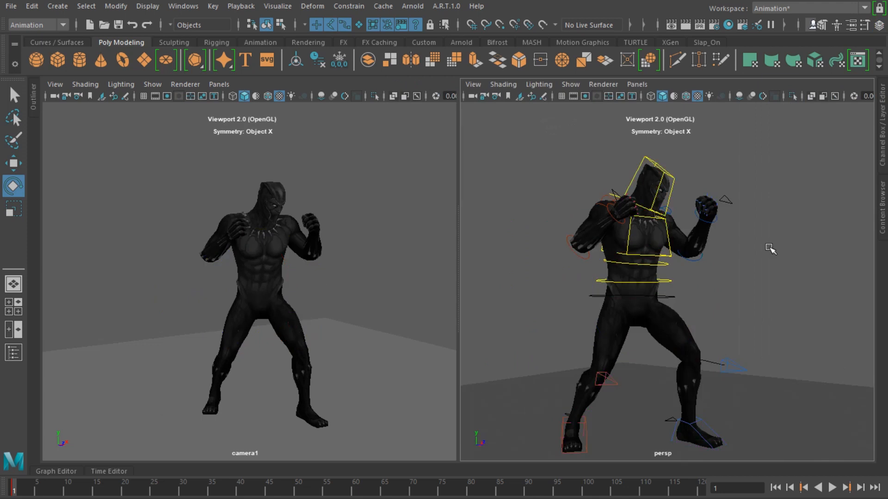
alt+drag(769, 249, 508, 392)
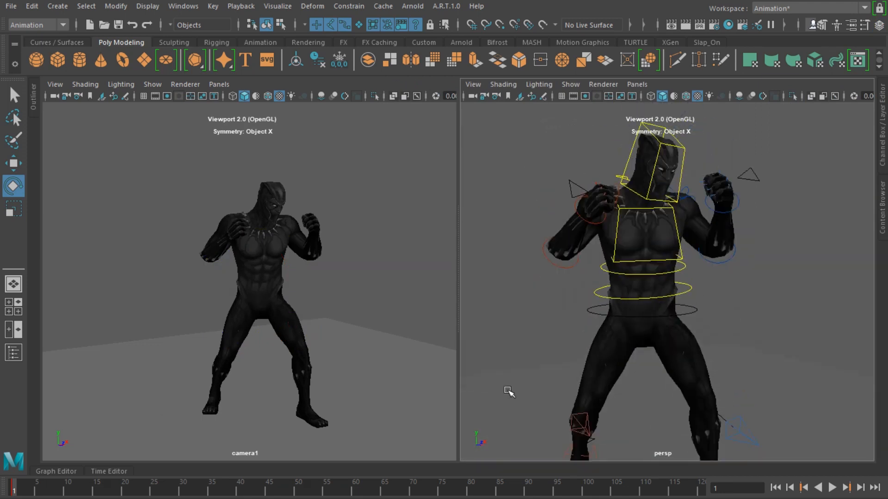
Shorten the timeline range to 30 frames and key the root control at frame 30.
click(608, 304)
drag(438, 498, 116, 498)
click(690, 489)
key(s)
key(w)
click(345, 491)
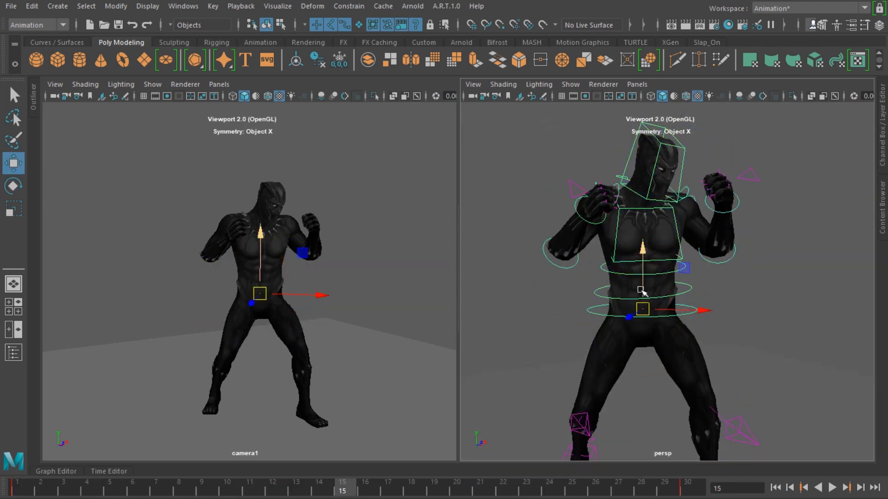
click(640, 290)
alt+drag(692, 351, 731, 363)
click(738, 365)
key(comma)
key(e)
drag(718, 320, 721, 310)
key(w)
click(687, 485)
click(781, 425)
key(e)
alt+drag(668, 324, 819, 344)
Move the root control slightly up at frame 15 and play back the motion.
click(343, 485)
click(637, 305)
alt+drag(634, 307, 619, 303)
key(w)
drag(612, 278, 613, 271)
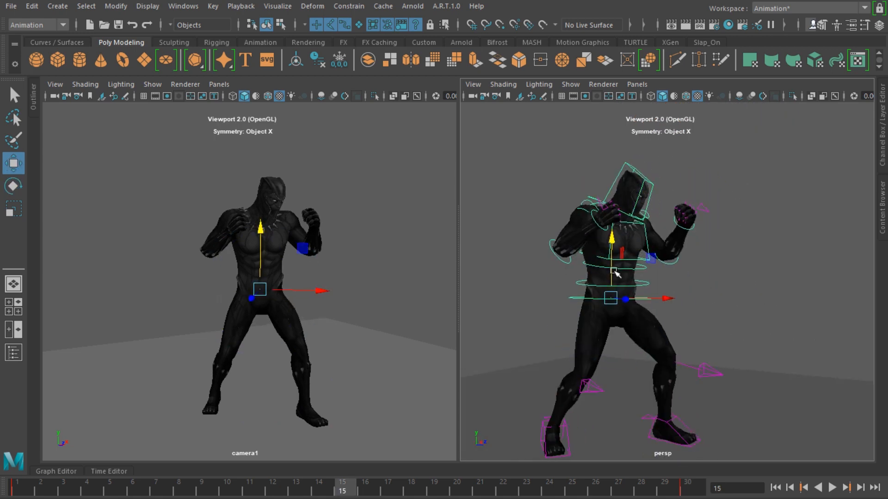
click(834, 488)
click(834, 489)
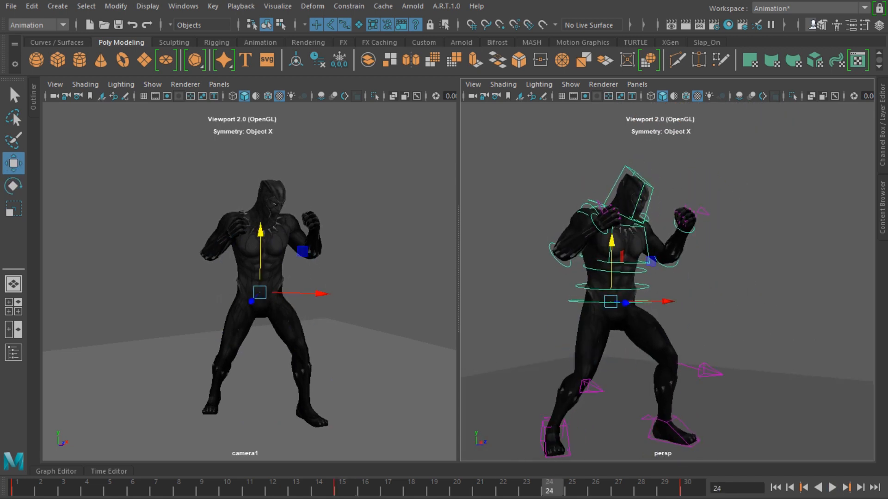
On a 50-frame timeline, move the last key to frame 50 and the middle key to frame 25.
shift+click(419, 488)
drag(418, 487, 694, 488)
shift+click(204, 489)
drag(205, 488, 346, 491)
Adjust the left foot control's end keys over frames 49 to 50 and play back the animation.
click(667, 434)
click(685, 487)
shift+drag(685, 486, 696, 489)
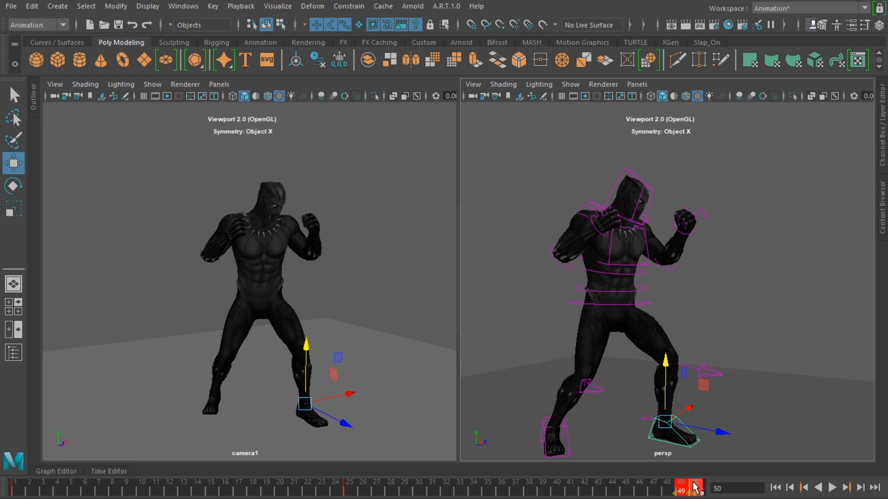
right_click(695, 486)
mouse_move(718, 359)
click(664, 370)
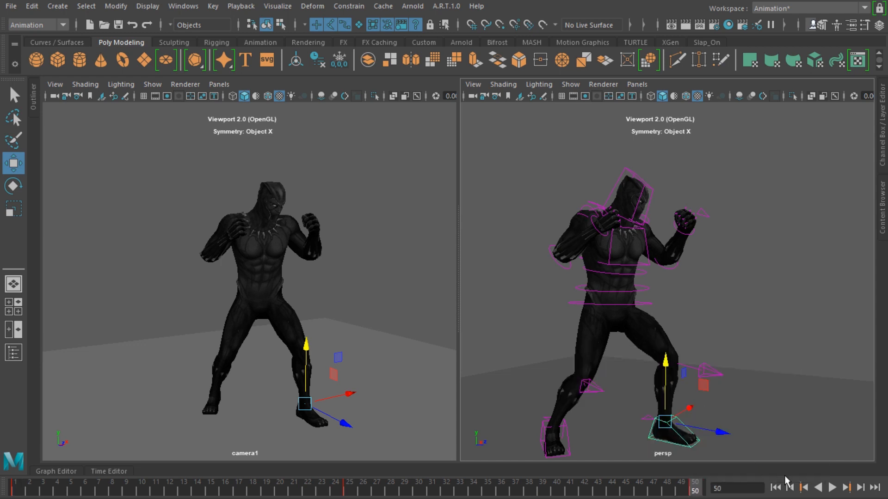
click(832, 489)
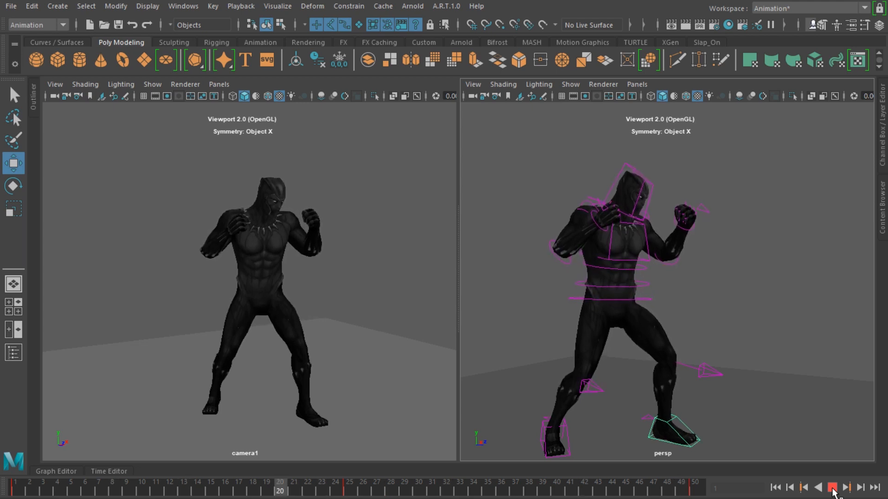
click(833, 489)
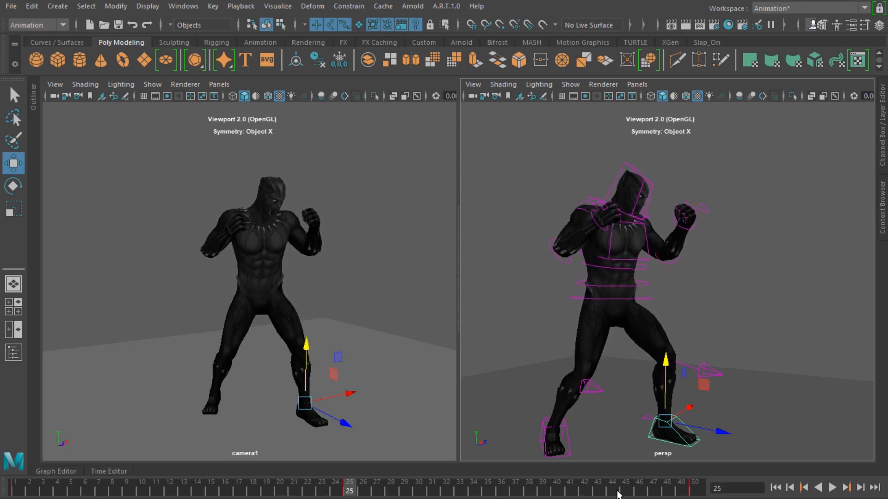
Select the upper spine control and play back the body's up-and-down motion.
click(627, 268)
scroll(634, 296, up, 3)
key(alt+v)
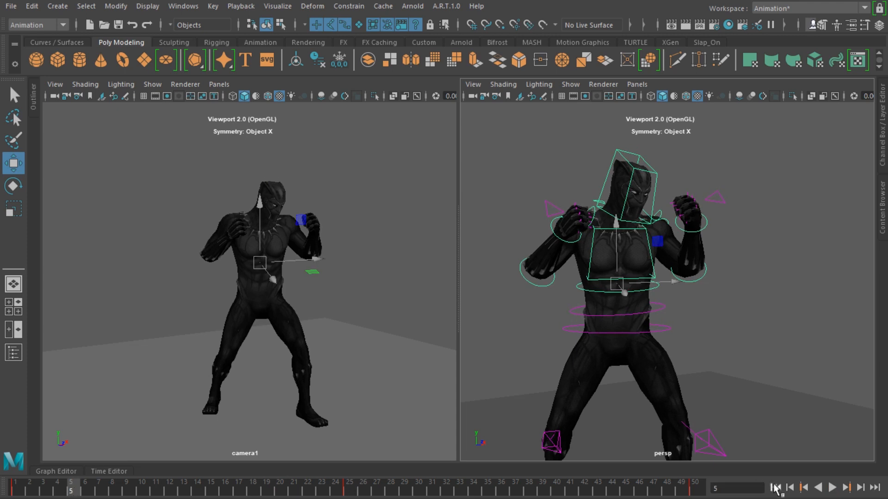
click(835, 487)
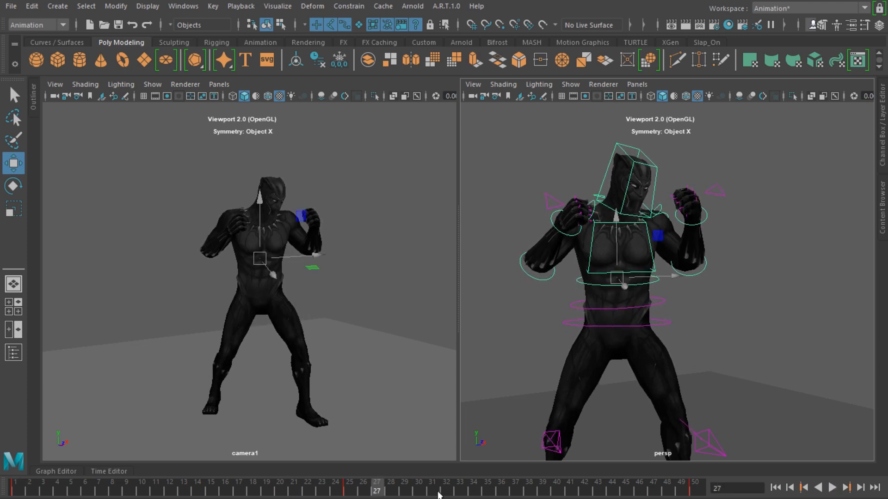
Key the upper spine control's rotation at frame 28, delete its key at frame 25 and play the result.
drag(248, 493, 320, 494)
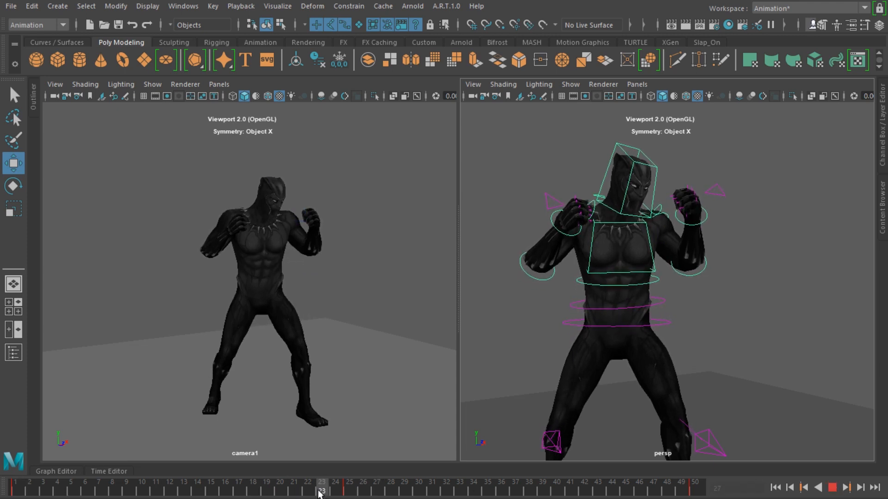
drag(388, 489, 389, 489)
alt+right_drag(588, 351, 621, 303)
alt+middle_drag(621, 303, 642, 330)
key(e)
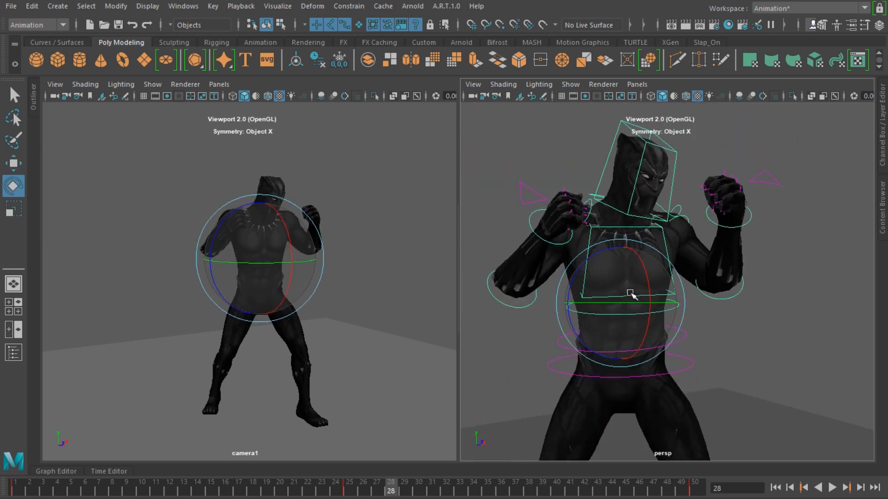
right_click(354, 489)
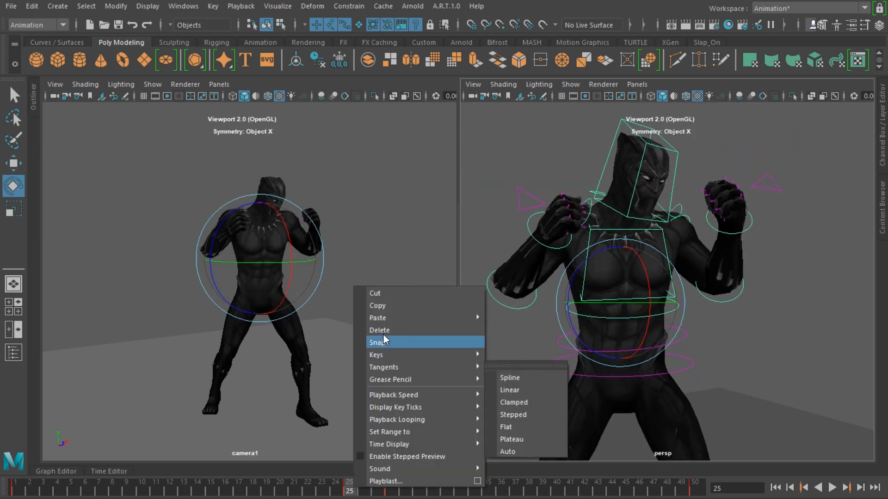
click(383, 331)
click(830, 488)
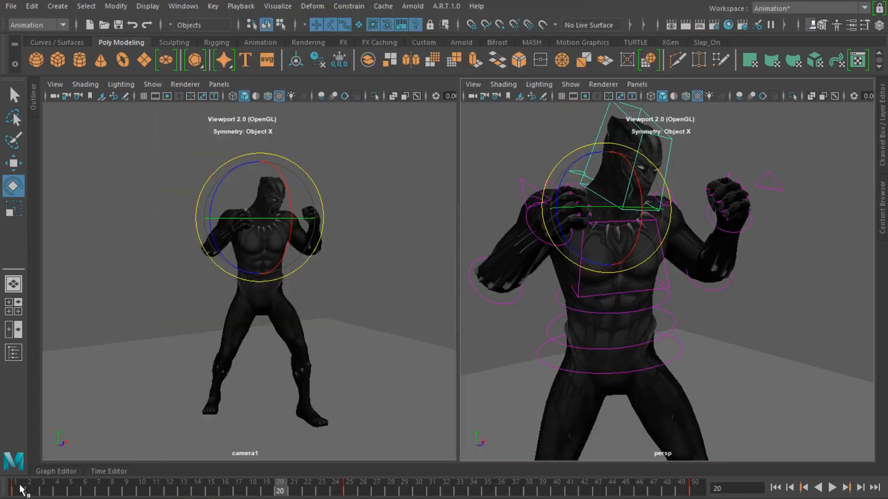
Rotate the neck control slightly about X at frame 21 and delete its key at frame 25.
click(107, 489)
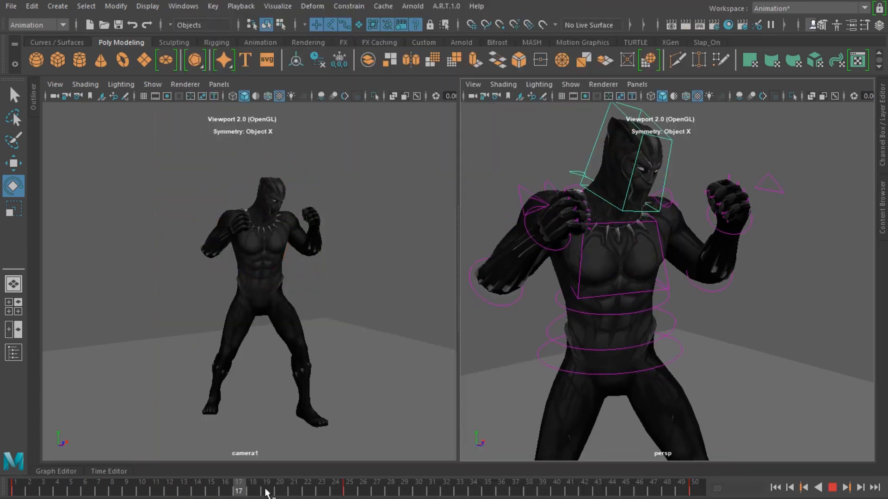
drag(266, 493, 294, 491)
drag(641, 185, 643, 189)
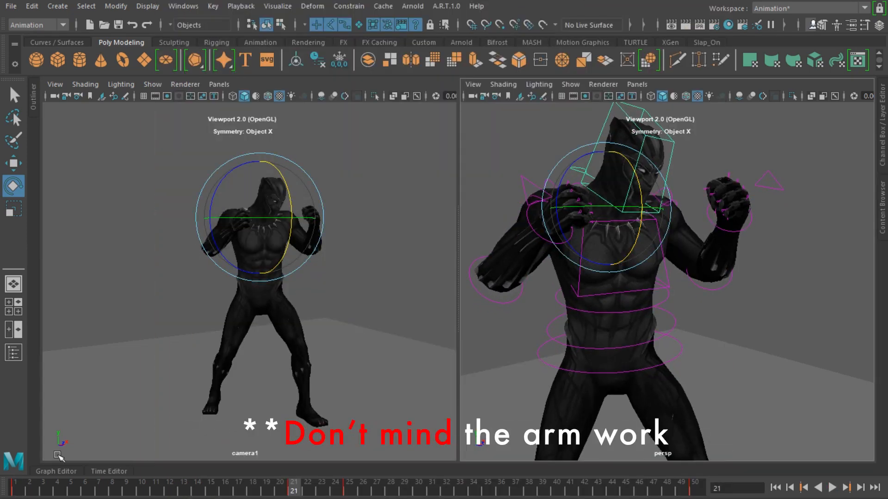
right_click(354, 487)
click(383, 326)
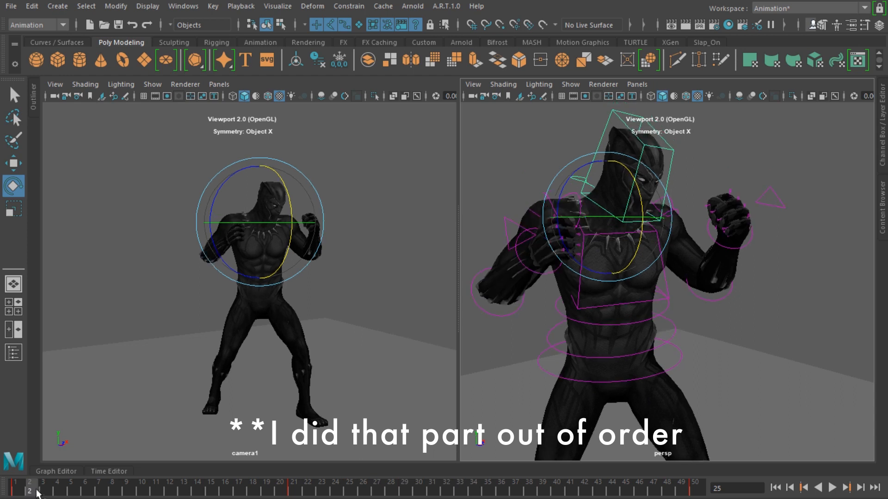
key(alt+v)
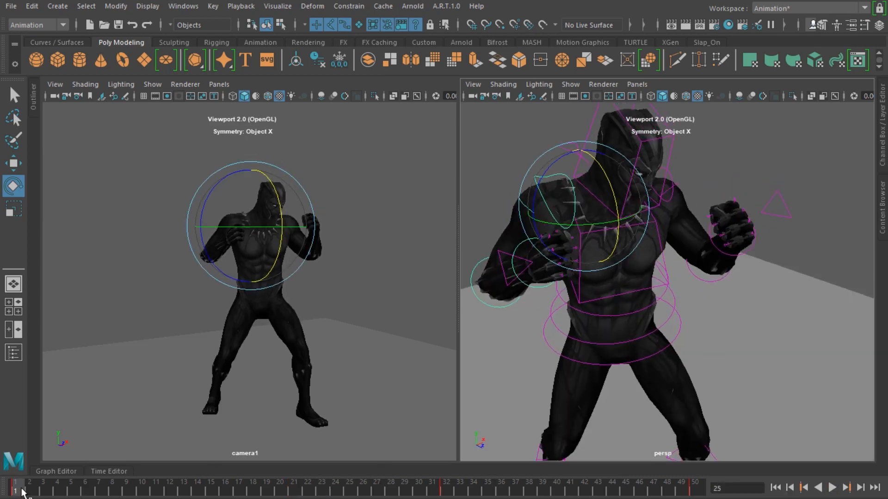
Scrub and play the animation to review the right shoulder's motion up to frame 32.
drag(21, 491, 354, 492)
key(alt+v)
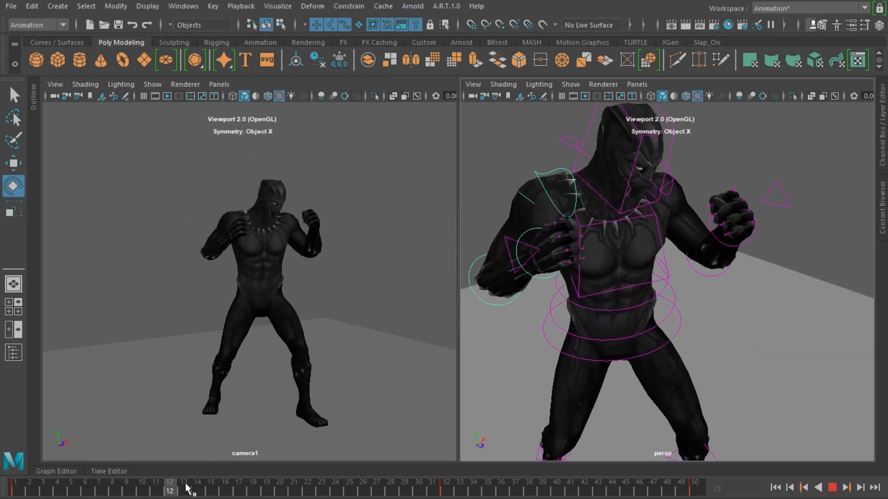
key(alt+v)
click(518, 184)
click(537, 190)
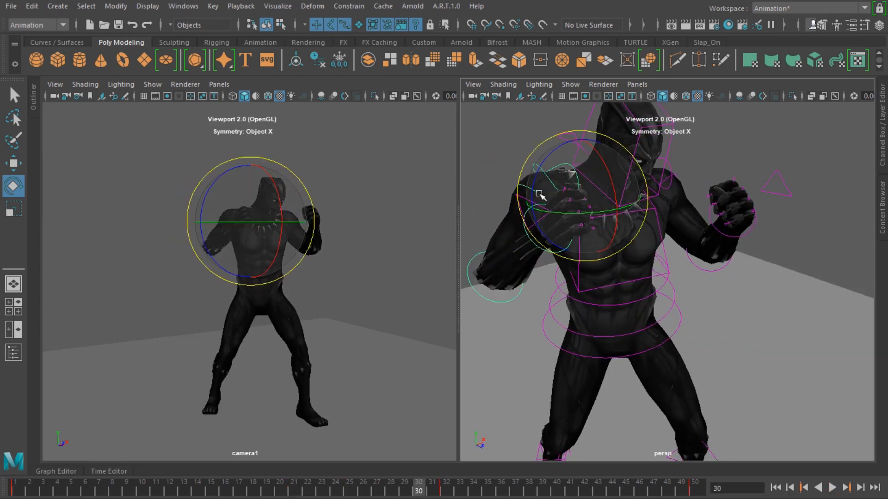
key(alt+period)
key(alt+period)
Rotate the right upper arm control at frame 32 to overlap with the shoulder motion.
click(514, 186)
click(517, 187)
alt+drag(523, 263, 561, 284)
alt+middle_drag(561, 284, 656, 287)
key(w)
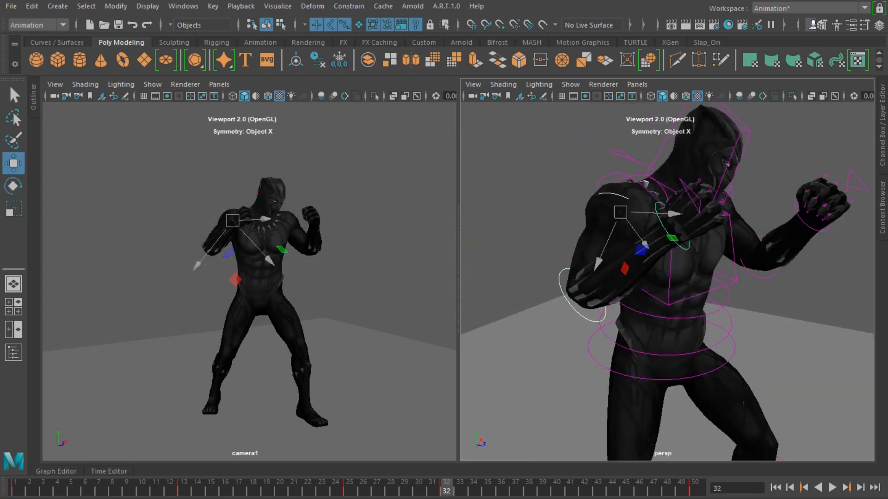
mouse_move(445, 491)
mouse_down()
mouse_move(388, 488)
mouse_move(449, 488)
mouse_up()
key(ctrl+z)
key(e)
alt+drag(659, 247, 648, 238)
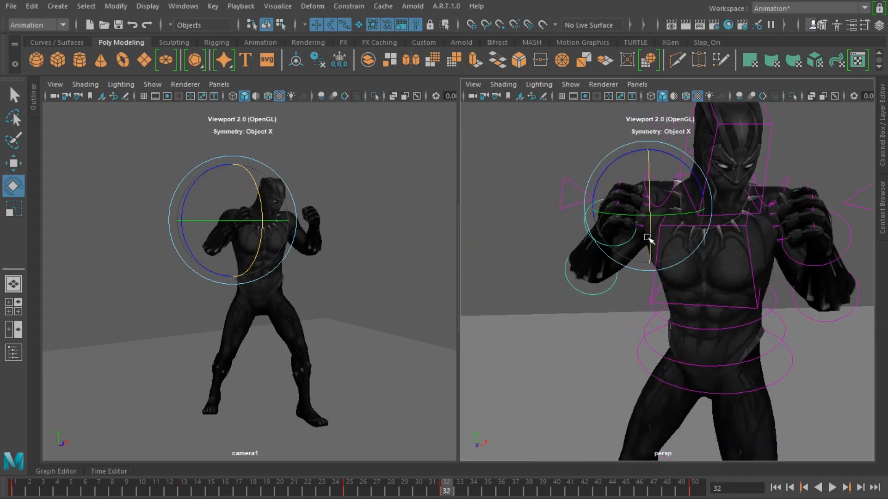
Rotate the right forearm and right hand controls at frame 32.
alt+drag(578, 303, 595, 303)
click(593, 301)
alt+drag(640, 247, 622, 245)
click(622, 244)
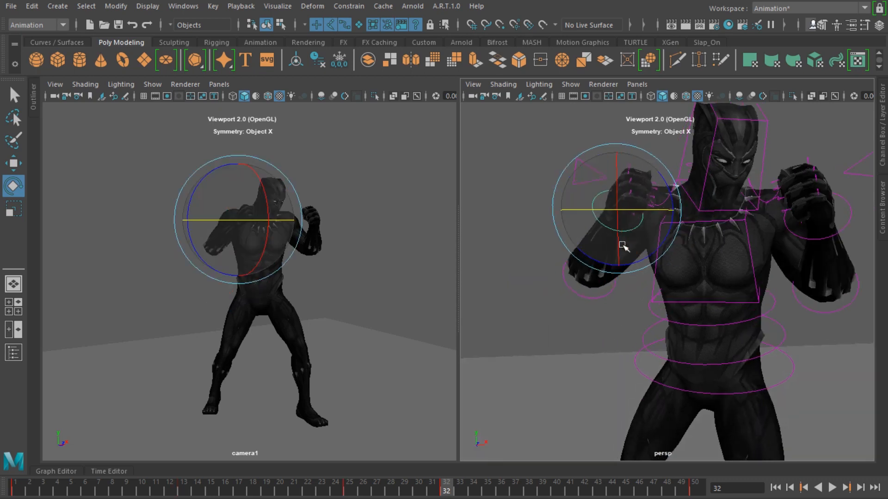
alt+drag(554, 252, 595, 252)
Move the right hand control's key to frame 36 and the right forearm control's key to frame 34.
click(611, 195)
shift+drag(455, 491, 505, 491)
click(450, 491)
click(669, 244)
shift+click(479, 492)
key(comma)
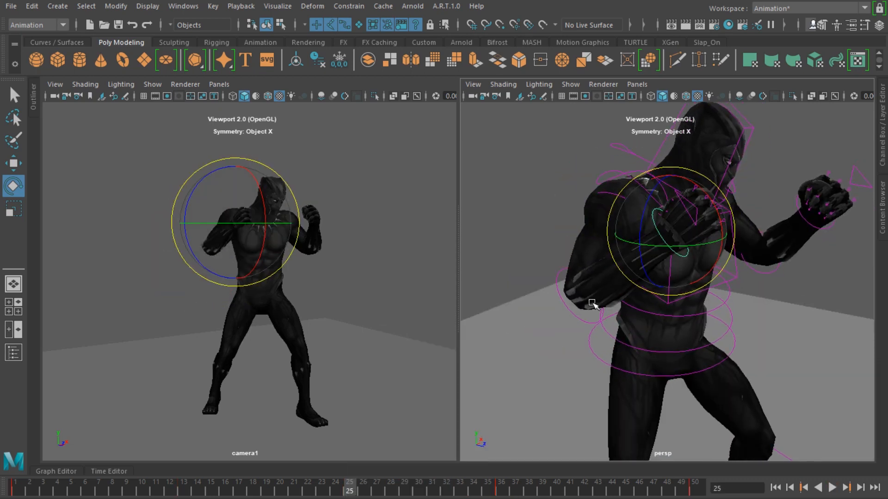
click(583, 316)
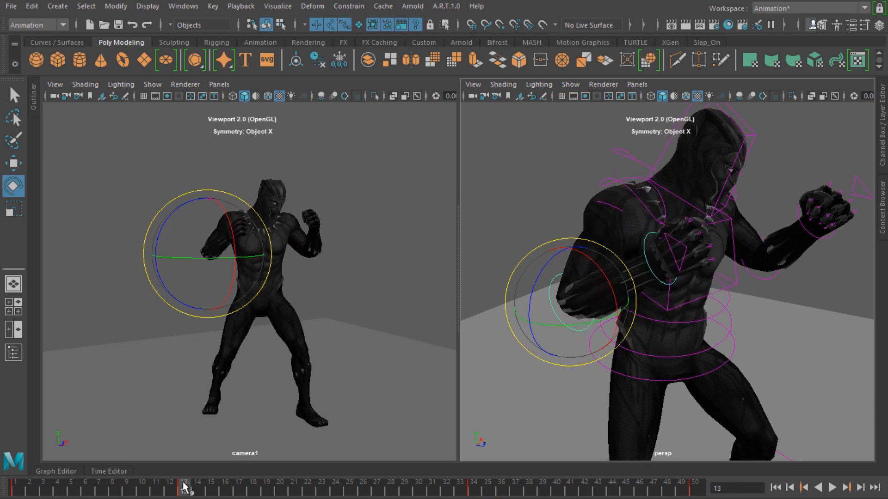
Play the animation to review the overlapping motion of both forearms and hands.
click(832, 487)
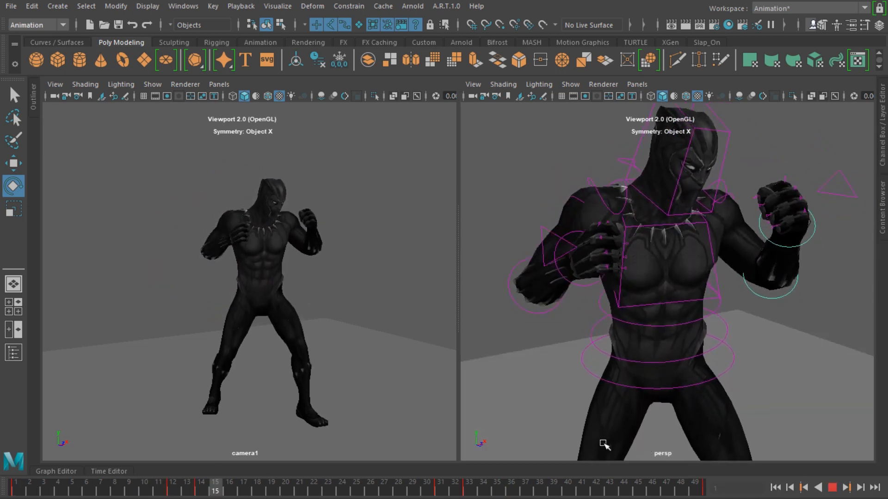
click(535, 311)
key(Escape)
click(833, 488)
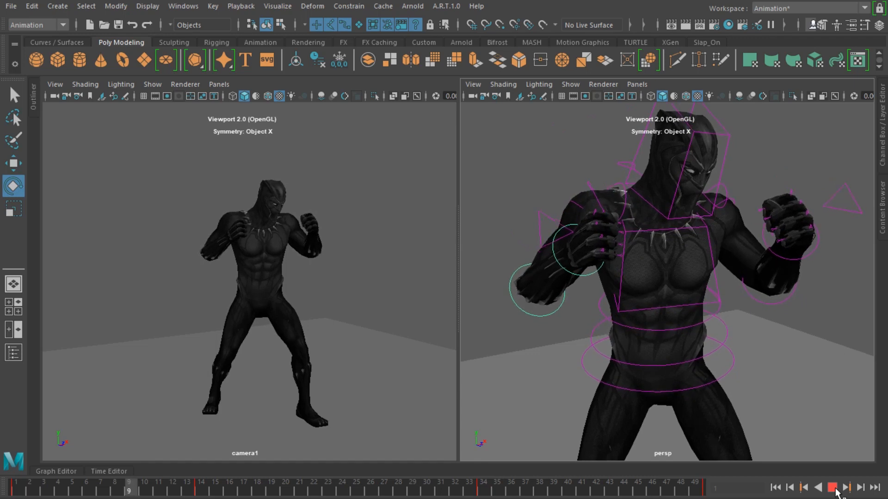
Move the left forearm control's two middle Rotate X keys to frames 14 and 33.
click(102, 420)
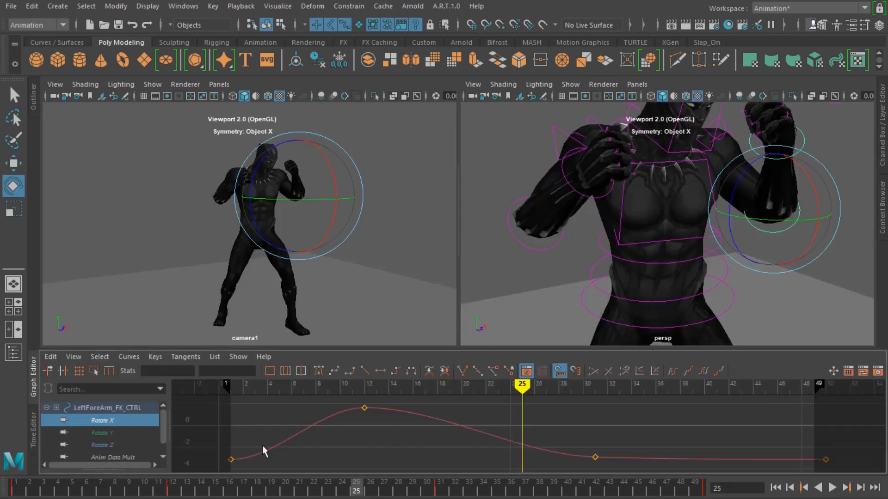
drag(365, 407, 388, 407)
click(596, 458)
drag(596, 458, 620, 459)
Angle the outgoing tangent of the left forearm's frame 1 Rotate X key upward and play back the result.
click(232, 461)
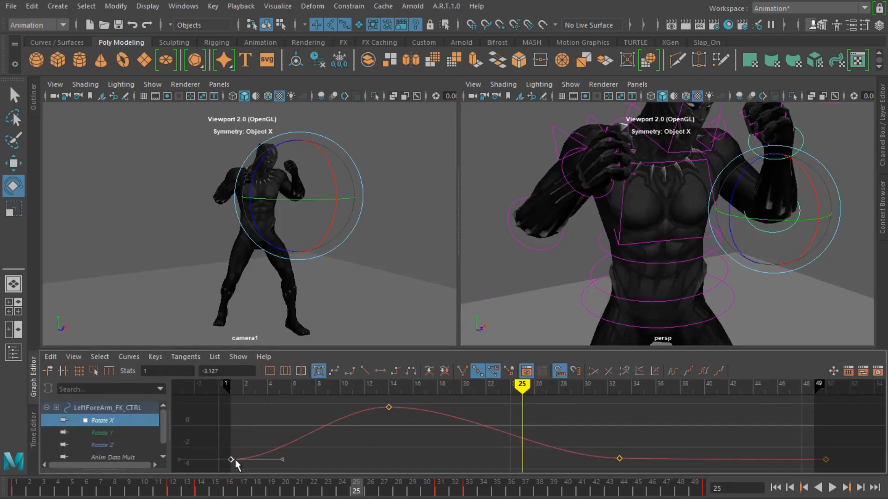
drag(283, 460, 280, 443)
click(825, 460)
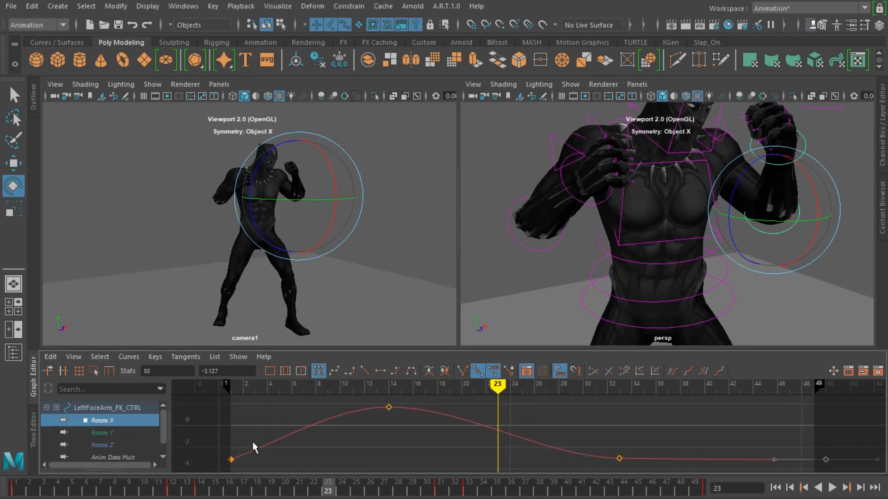
click(832, 488)
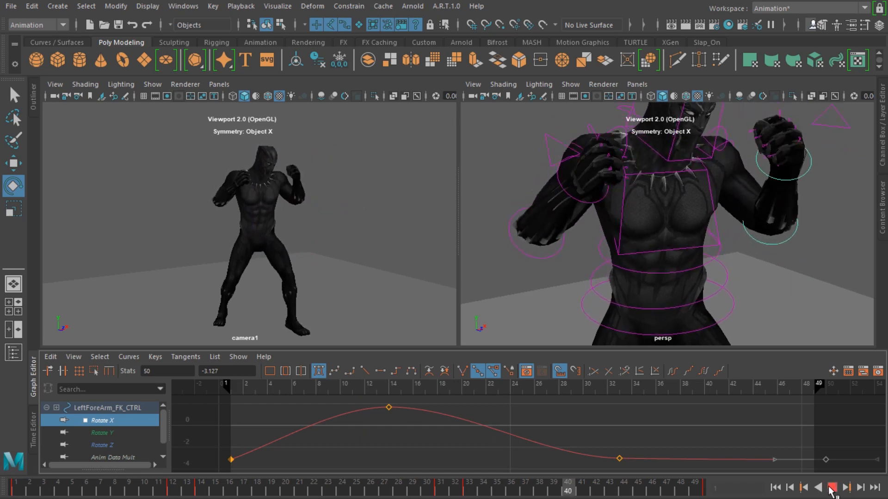
click(832, 487)
Examine the left forearm control's Rotate Z, Y and X curves and replay the animation from the start to review the arm motion.
click(107, 407)
click(102, 445)
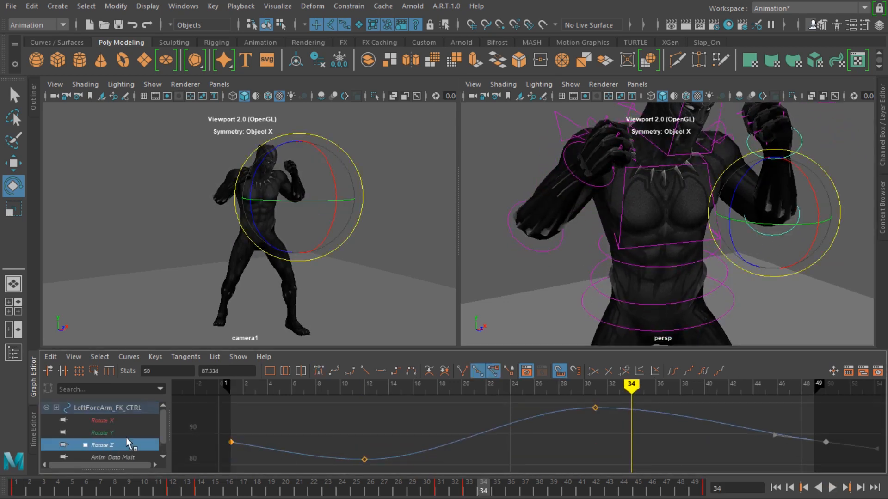
click(111, 433)
click(102, 420)
click(776, 488)
click(832, 488)
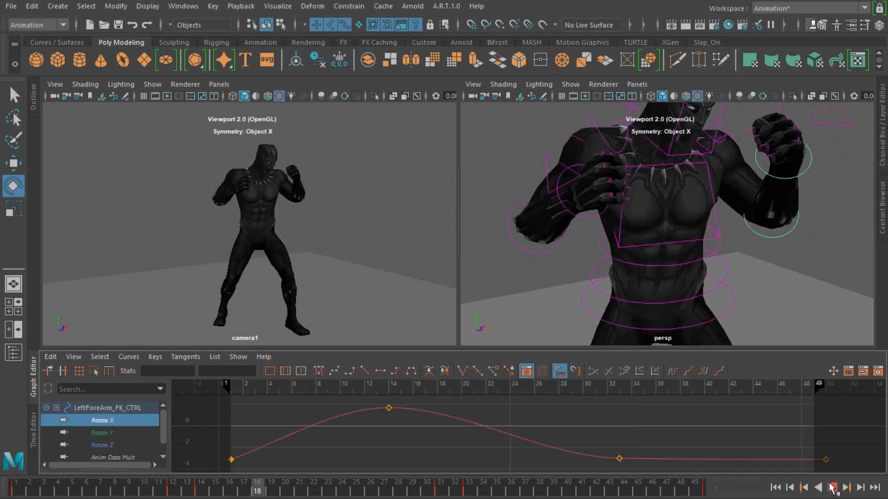
click(34, 377)
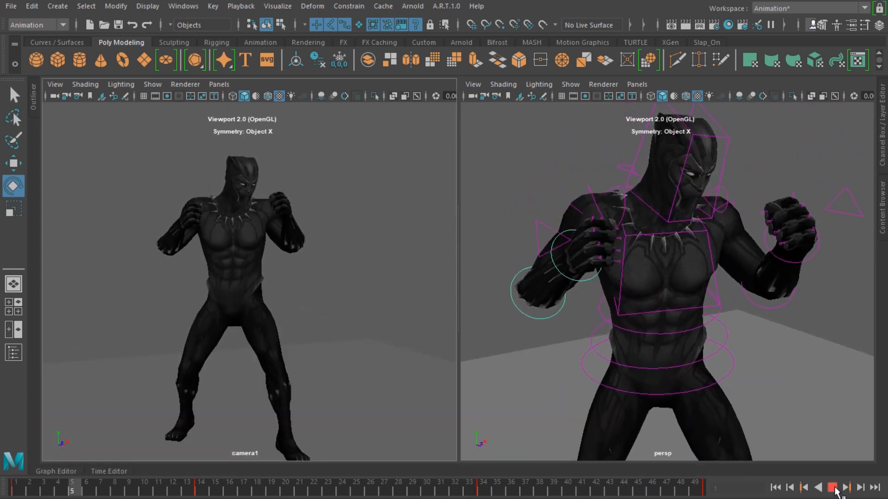
click(832, 488)
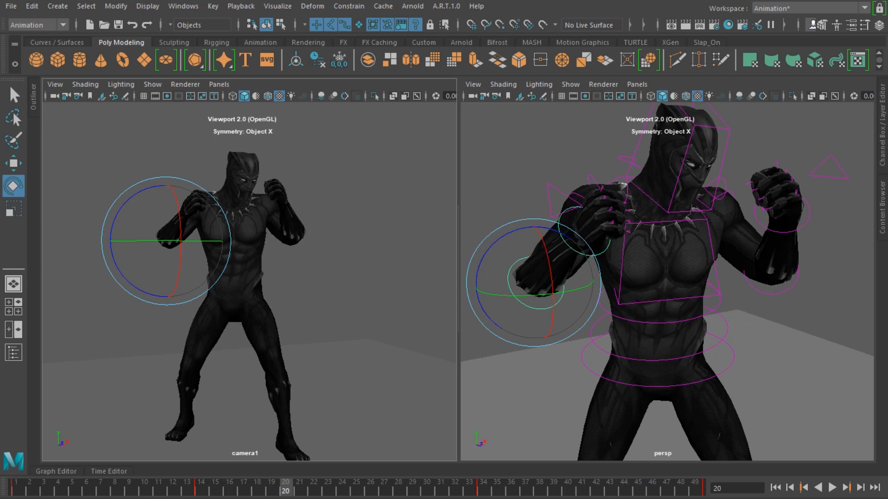